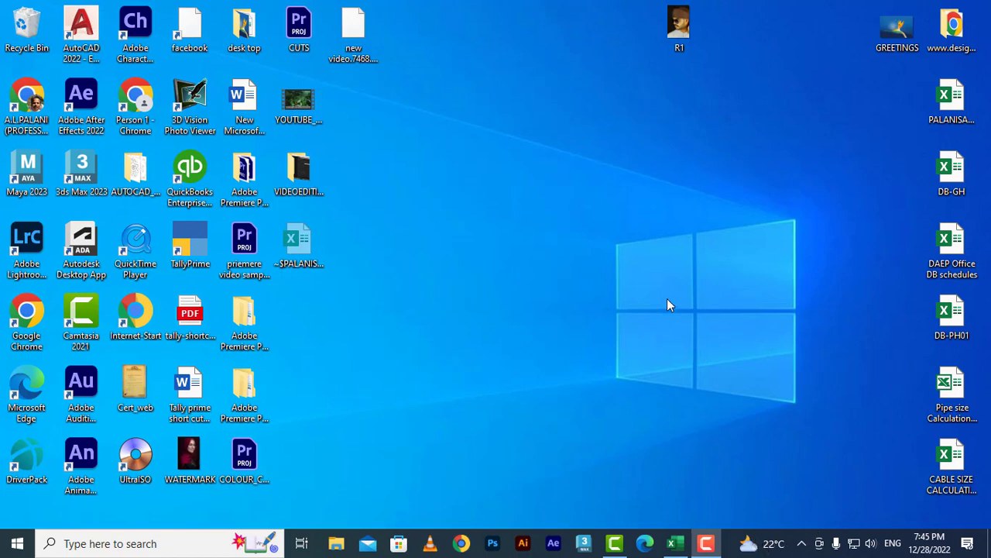
Step: Start Adobe Photoshop 2022 and bring its home screen to the front
left_click(493, 544)
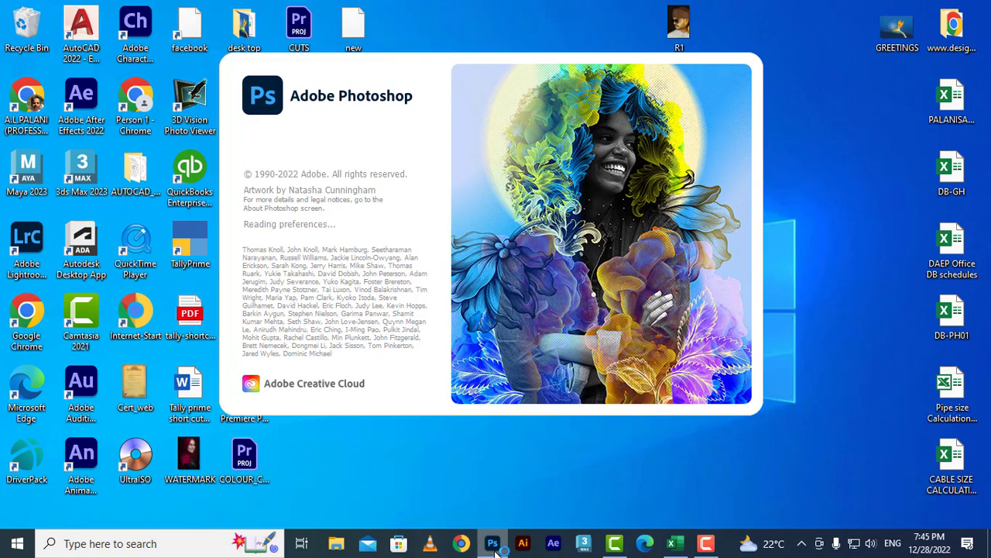
mouse_move(496, 550)
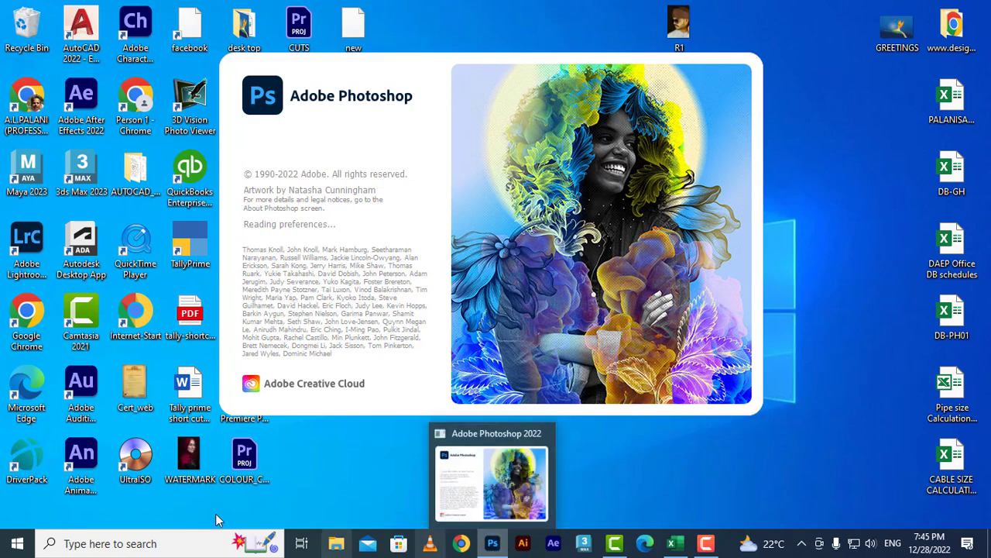
left_click(17, 543)
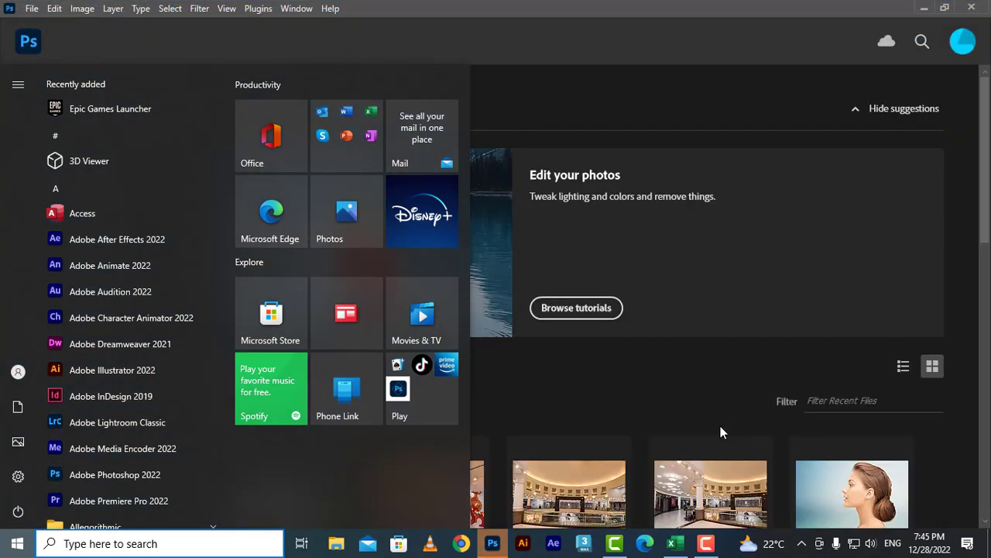
left_click(564, 7)
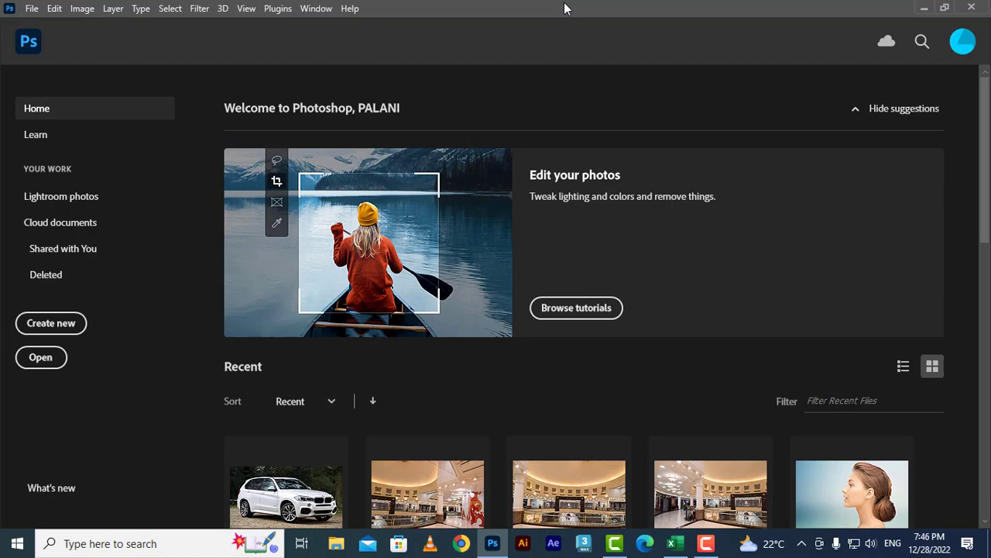
Step: Look through the recent files on the home screen in both list and thumbnail view
scroll(622, 343, "down", 3)
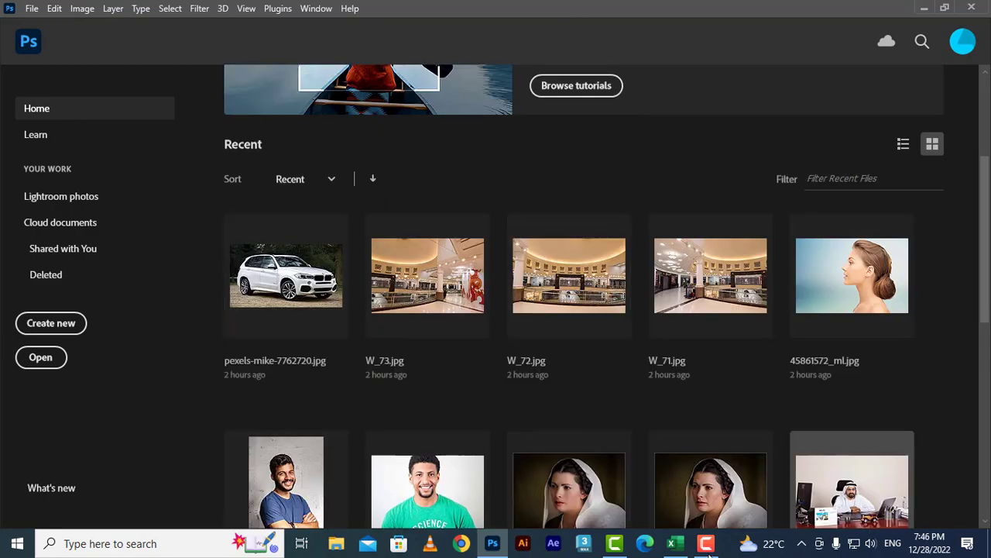
scroll(730, 365, "down", 4)
scroll(732, 371, "up", 7)
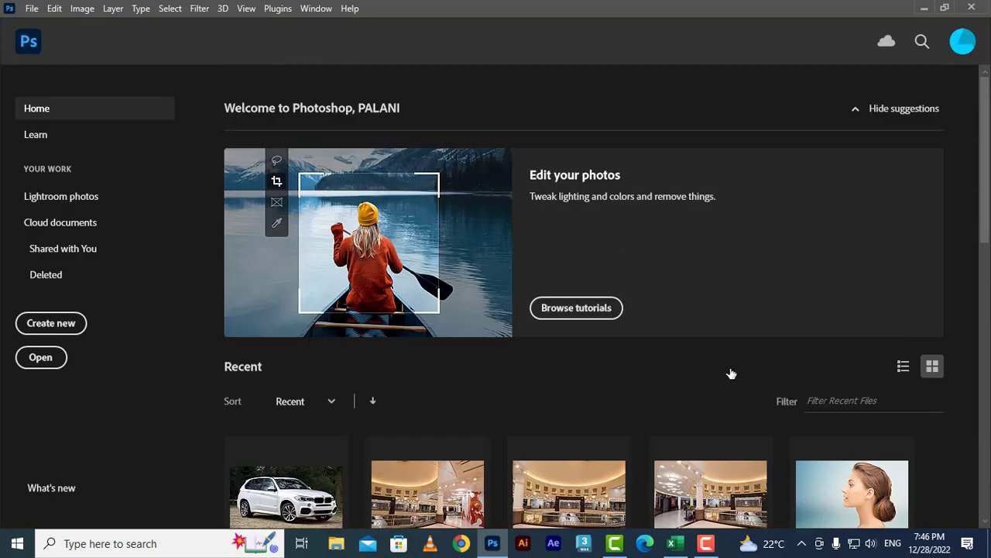
scroll(731, 374, "down", 2)
left_click(904, 219)
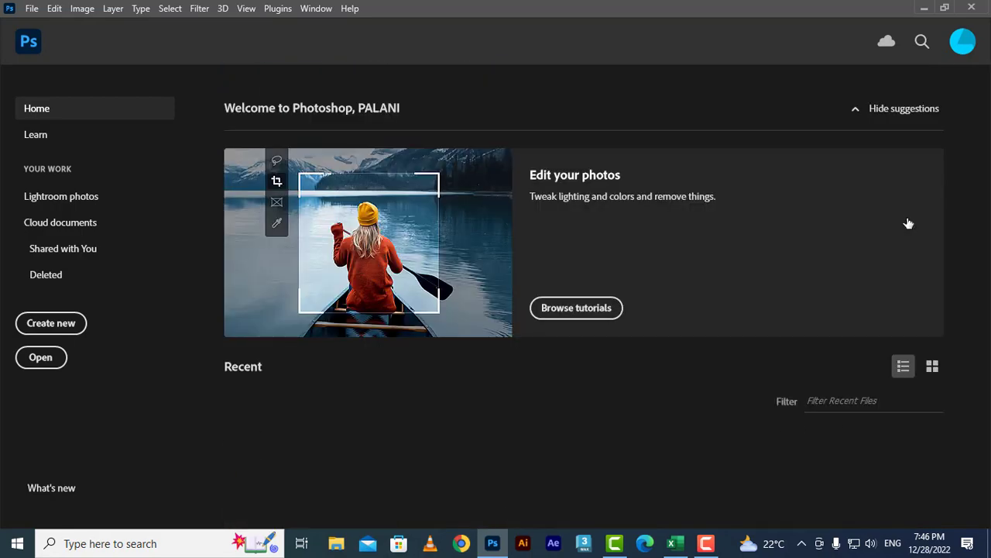
scroll(783, 352, "down", 3)
scroll(782, 350, "down", 4)
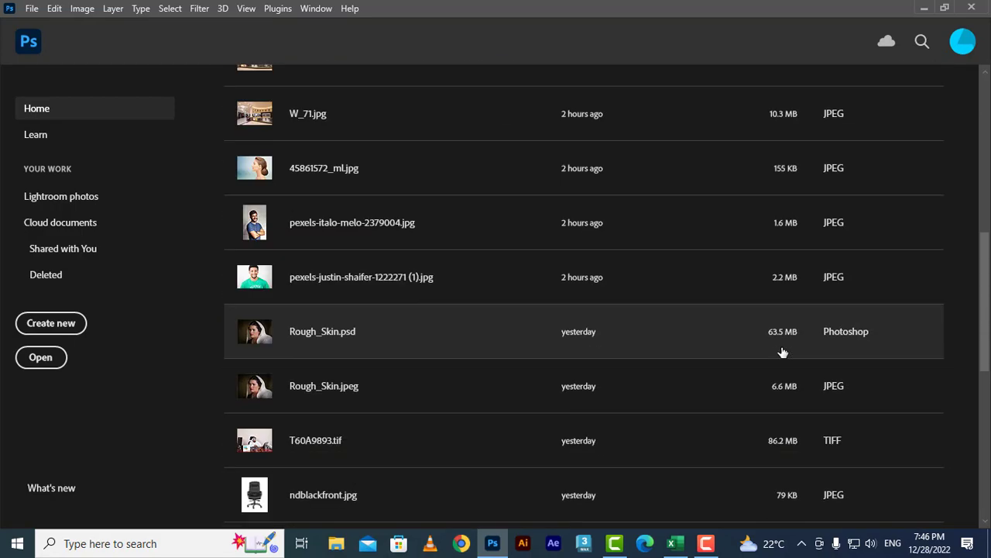
scroll(797, 349, "up", 7)
left_click(933, 366)
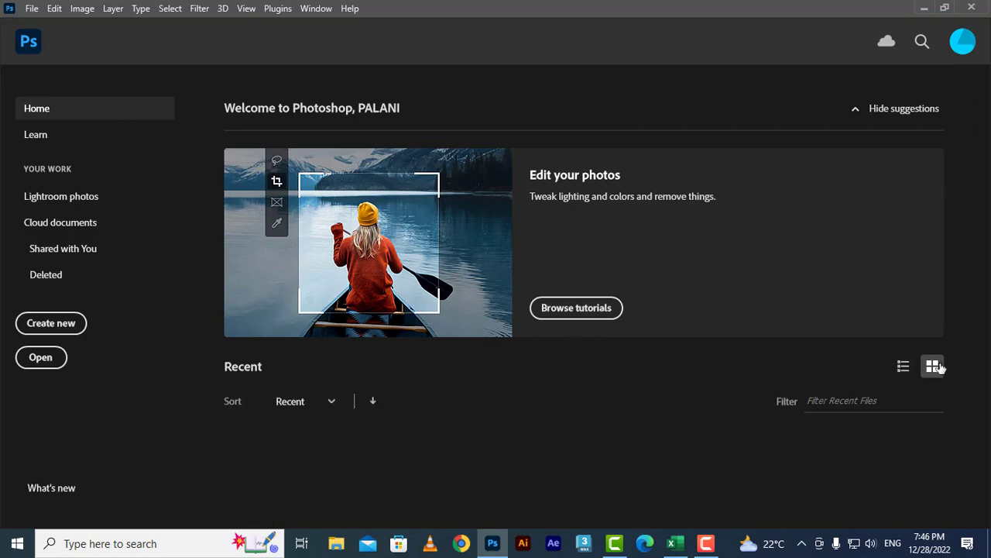
scroll(693, 400, "down", 4)
scroll(695, 402, "down", 3)
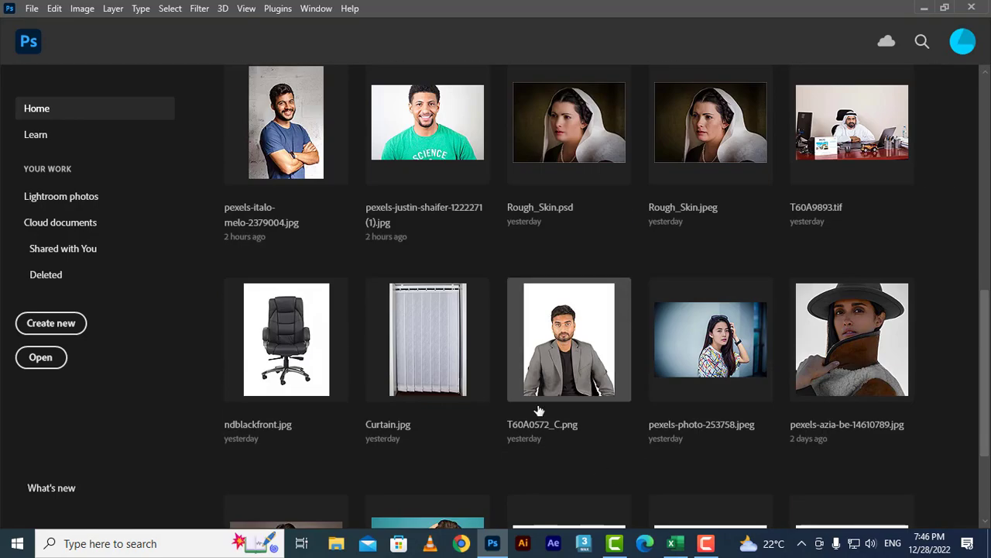
scroll(737, 434, "up", 8)
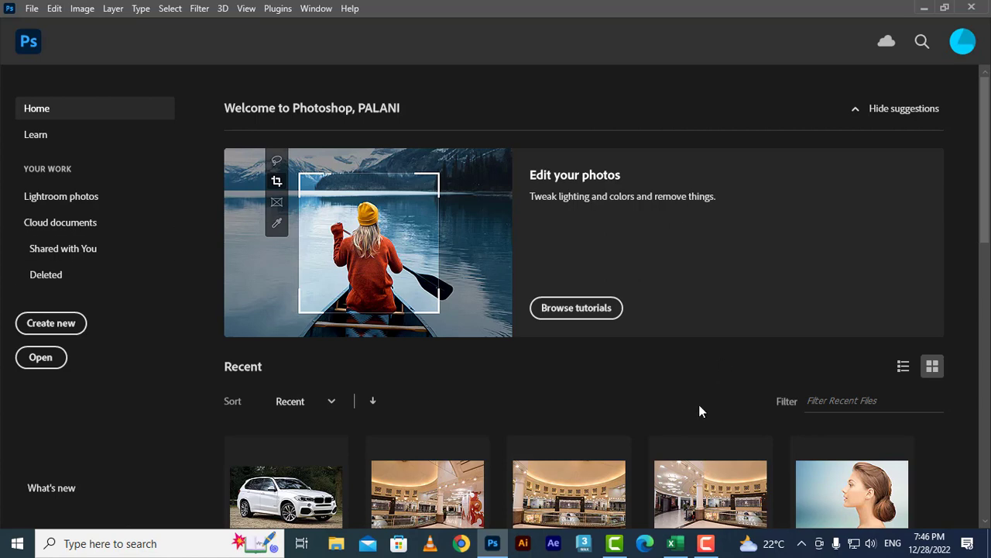
Step: Examine the Photo and Print presets and templates offered for a new document
left_click(68, 326)
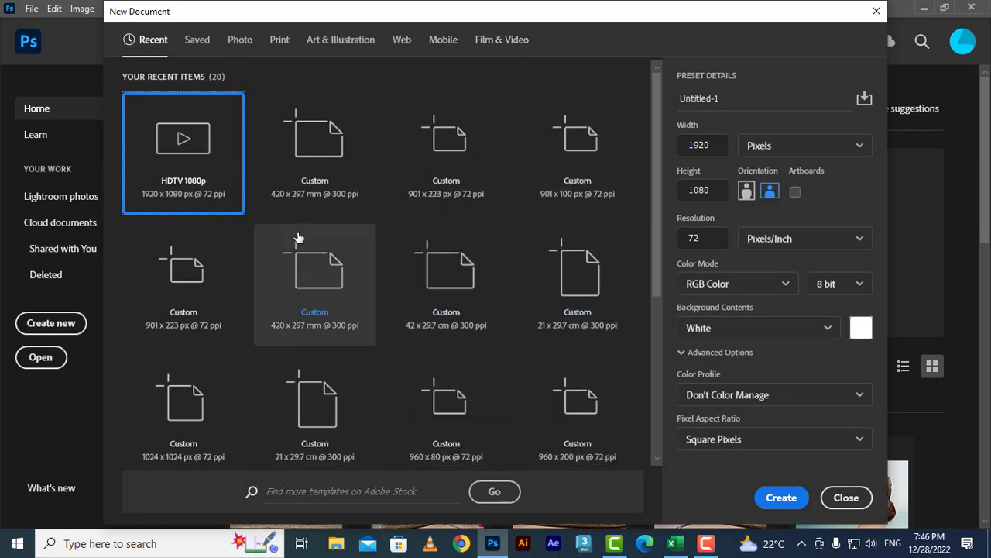
left_click(240, 42)
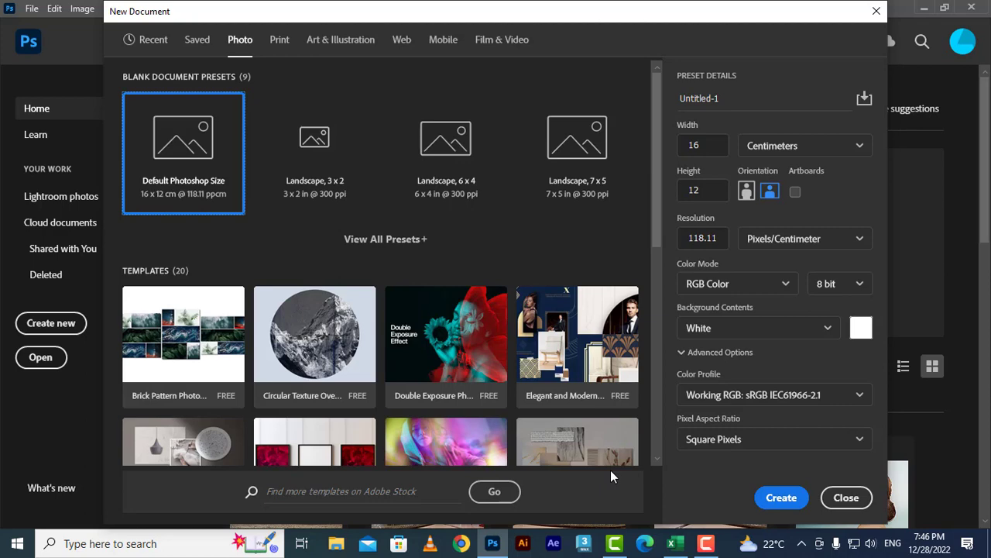
left_click(280, 40)
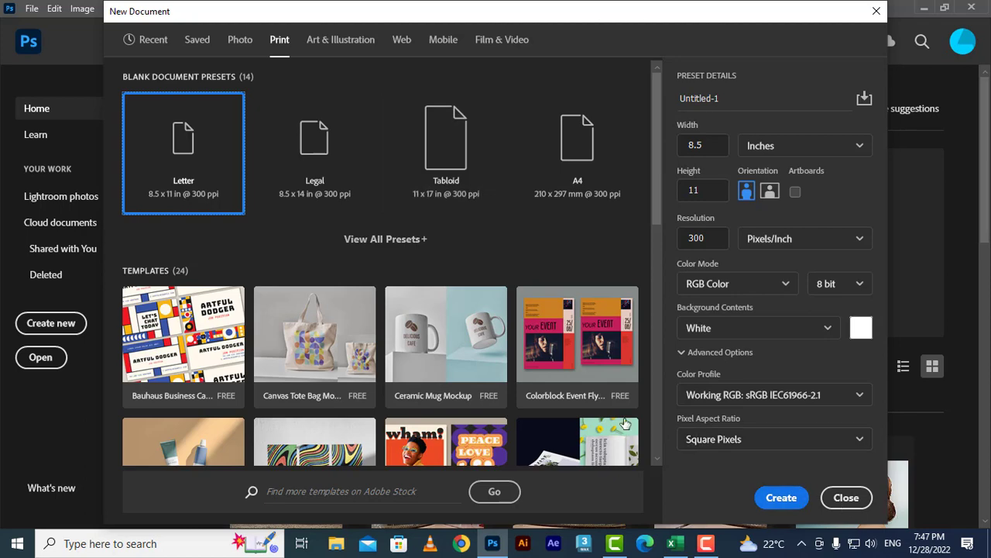
scroll(572, 419, "down", 5)
scroll(572, 419, "down", 5)
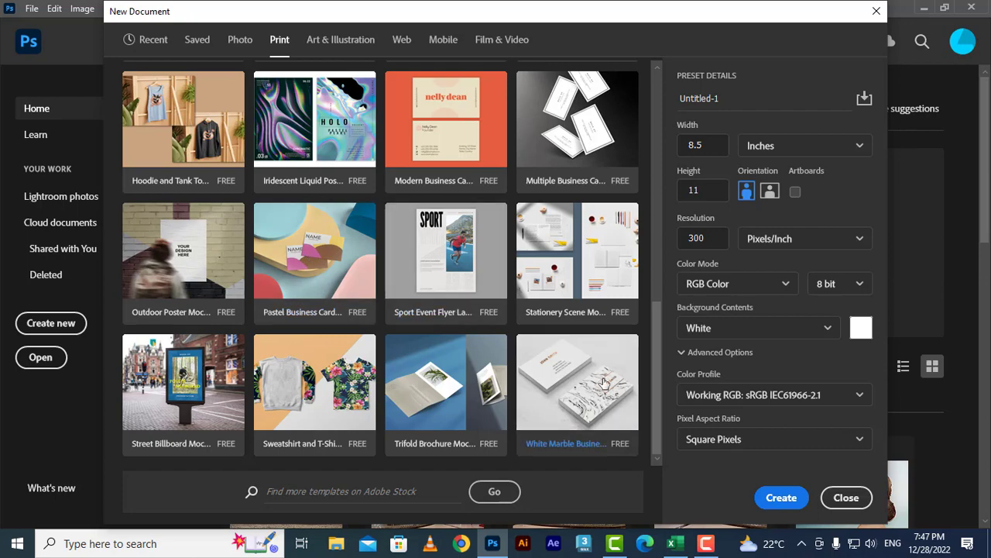
scroll(604, 383, "up", 5)
scroll(604, 382, "up", 4)
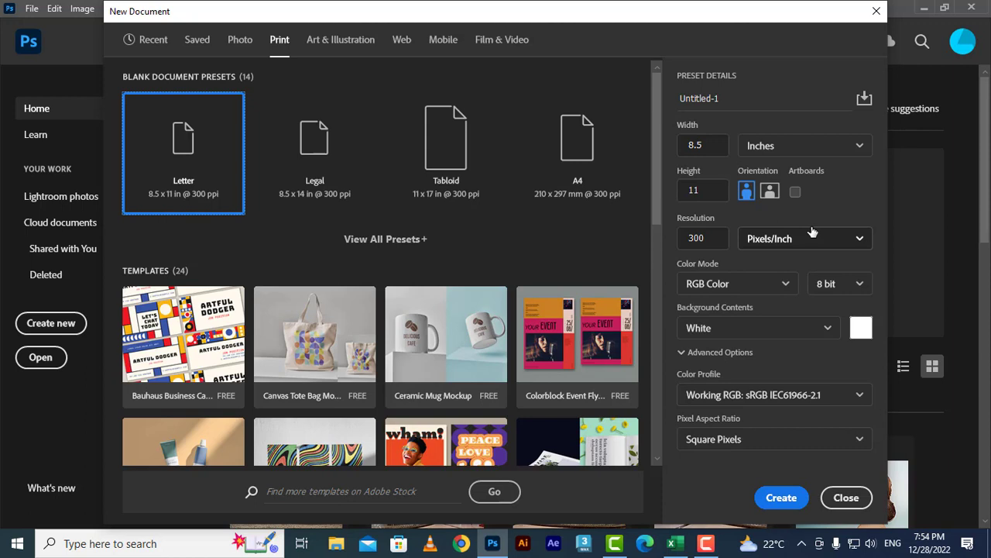
Step: Create a Letter-size print document with Transparent background contents and close it again
left_click(828, 328)
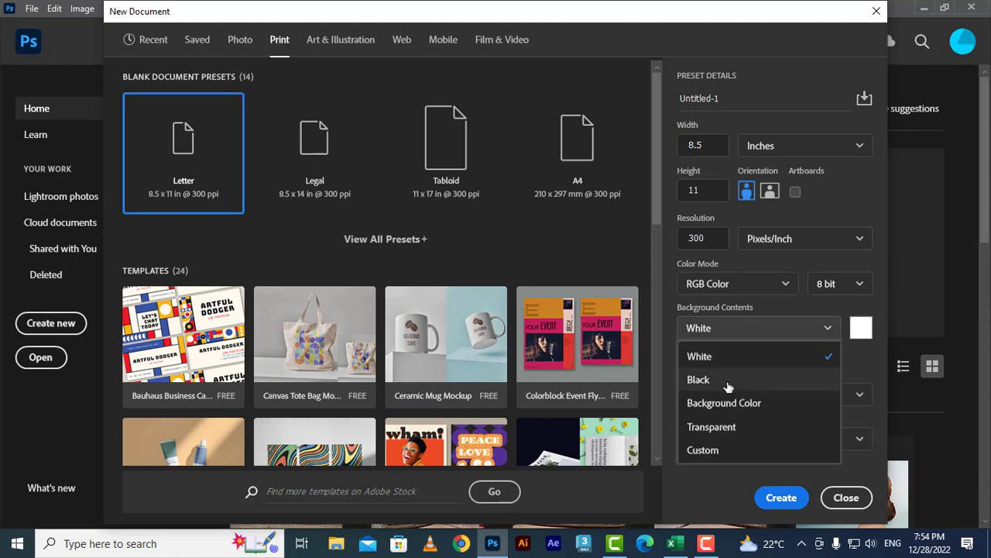
left_click(746, 428)
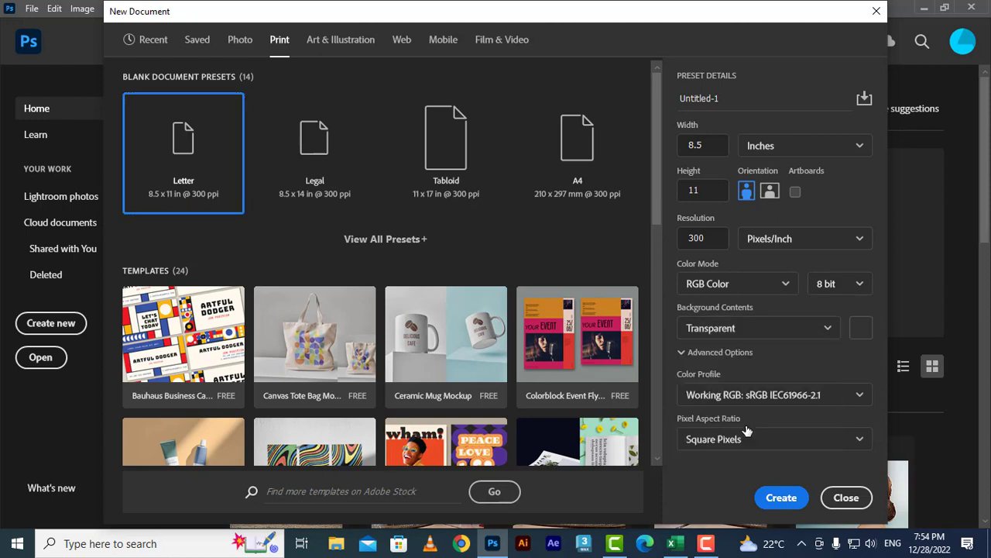
left_click(782, 498)
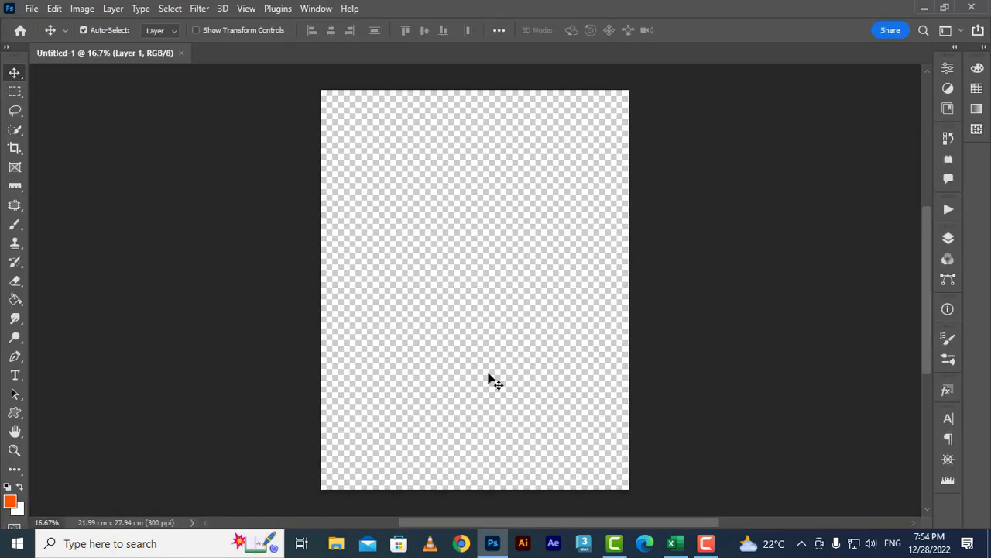
left_click(182, 53)
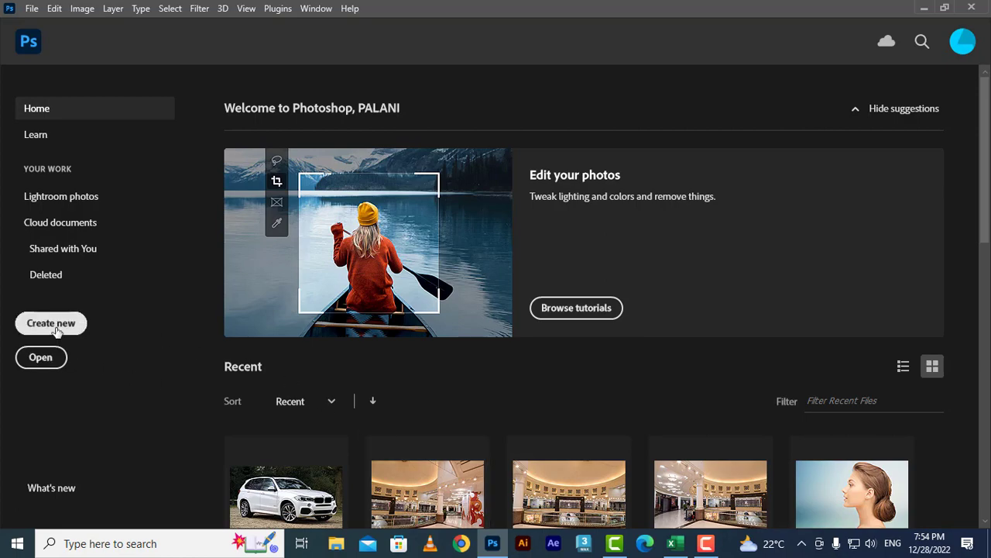
Step: Open the photo pexels-sound-on-3760914 from the LESSON_IMAGES folder
left_click(41, 357)
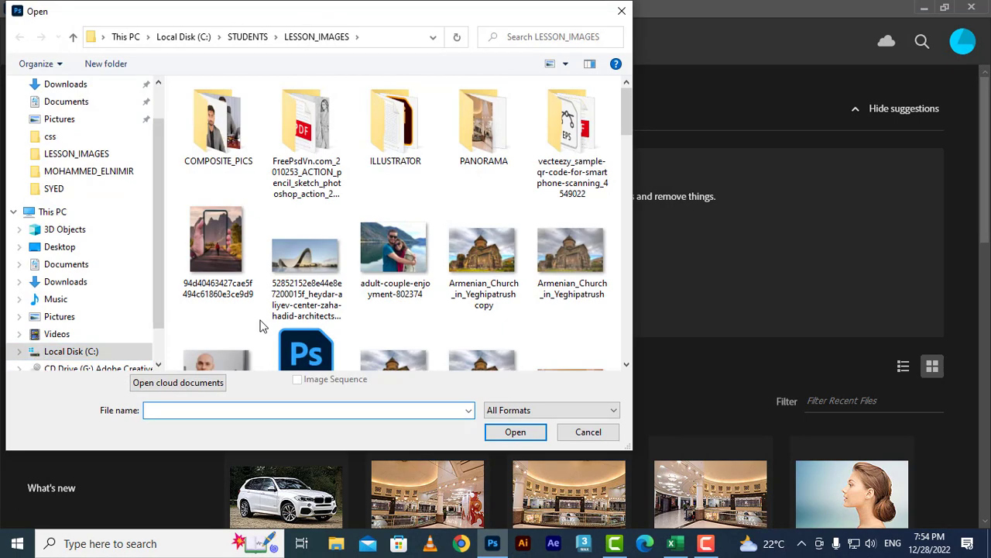
scroll(260, 326, "down", 5)
scroll(260, 326, "down", 2)
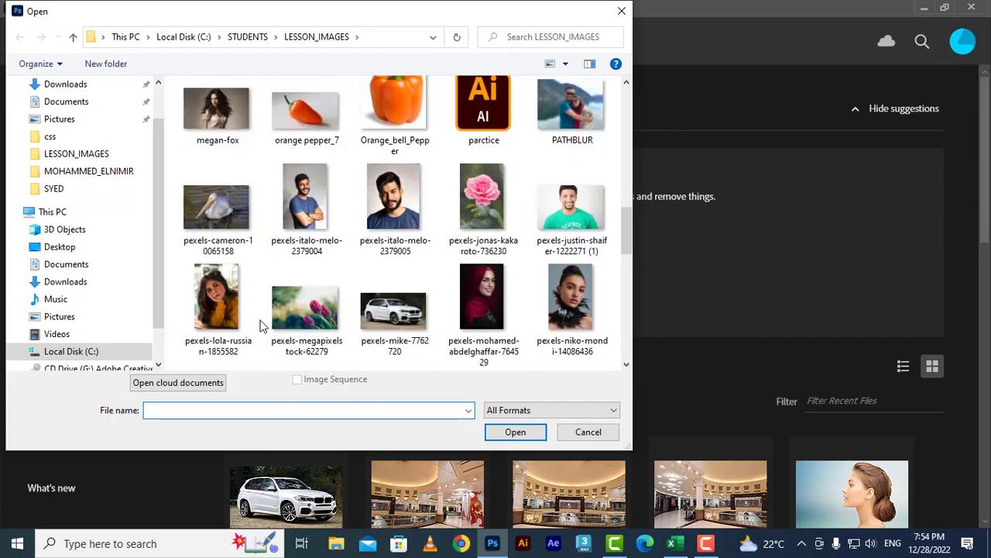
scroll(260, 326, "down", 2)
scroll(273, 318, "down", 2)
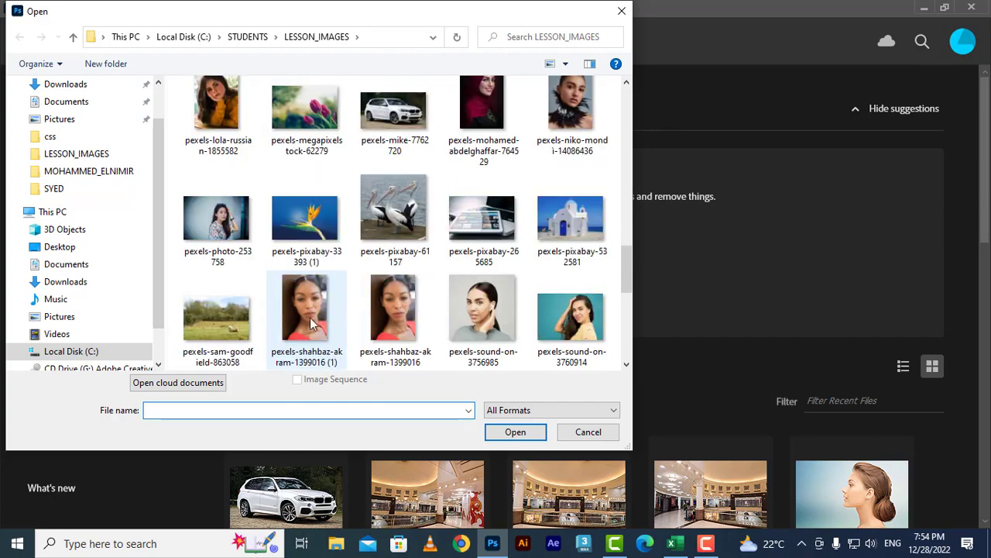
left_click(570, 318)
left_click(536, 432)
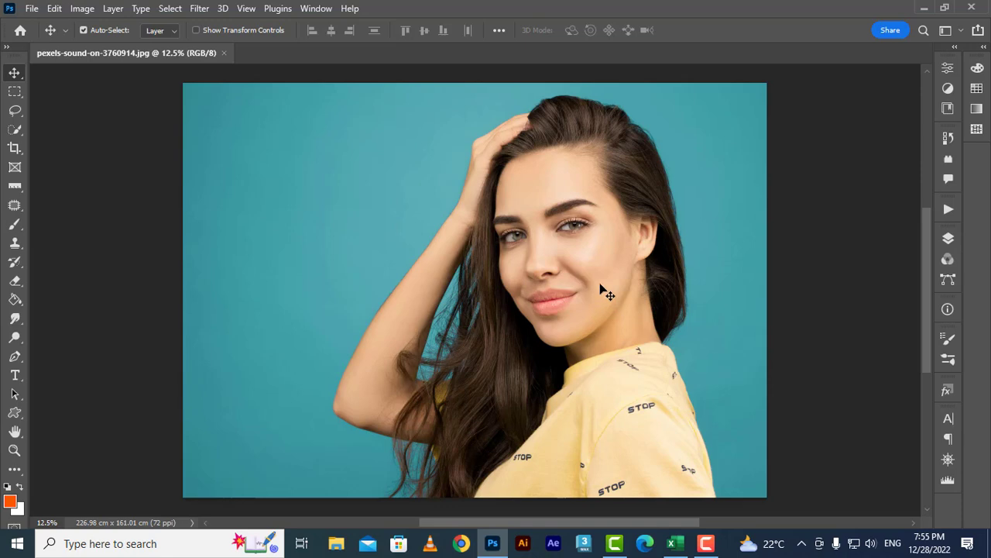
Step: Set the foreground colour to a deep red with about 100% saturation and 72% brightness
left_click(14, 450)
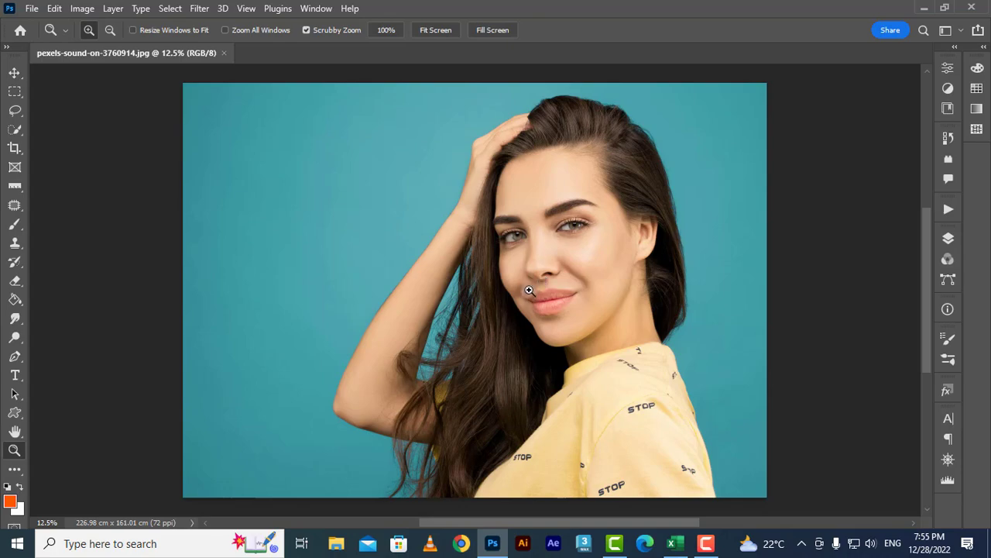
left_click_drag(518, 293, 656, 329)
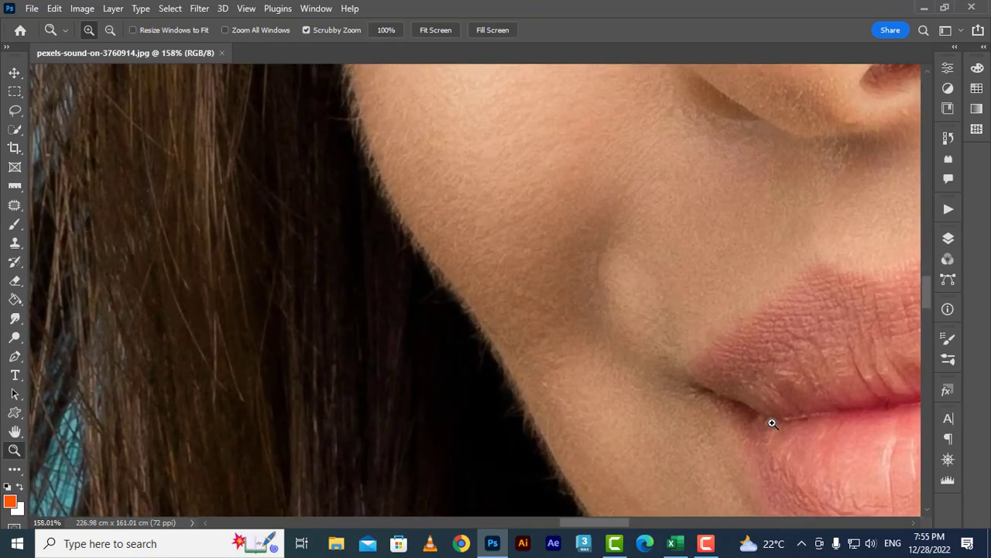
left_click_drag(801, 420, 317, 299)
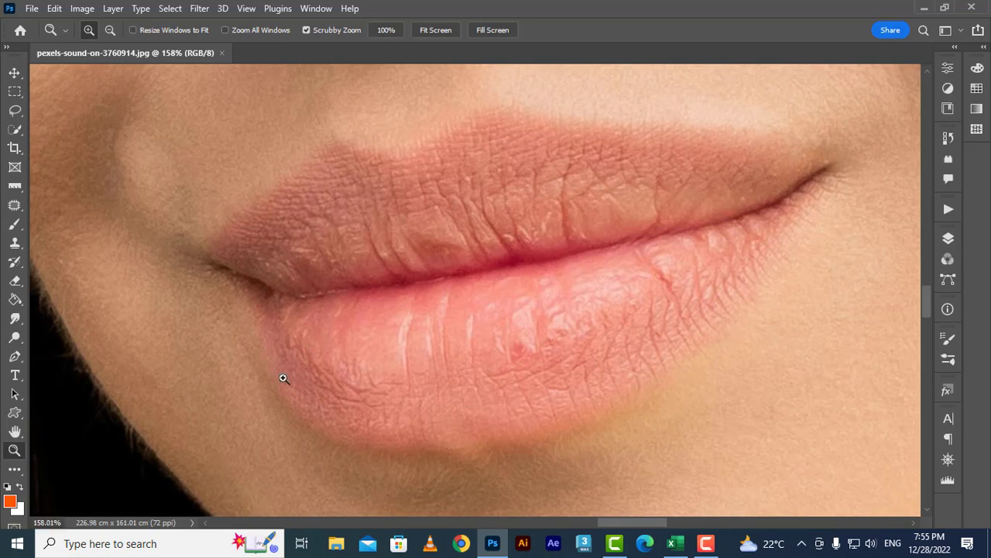
left_click(15, 73)
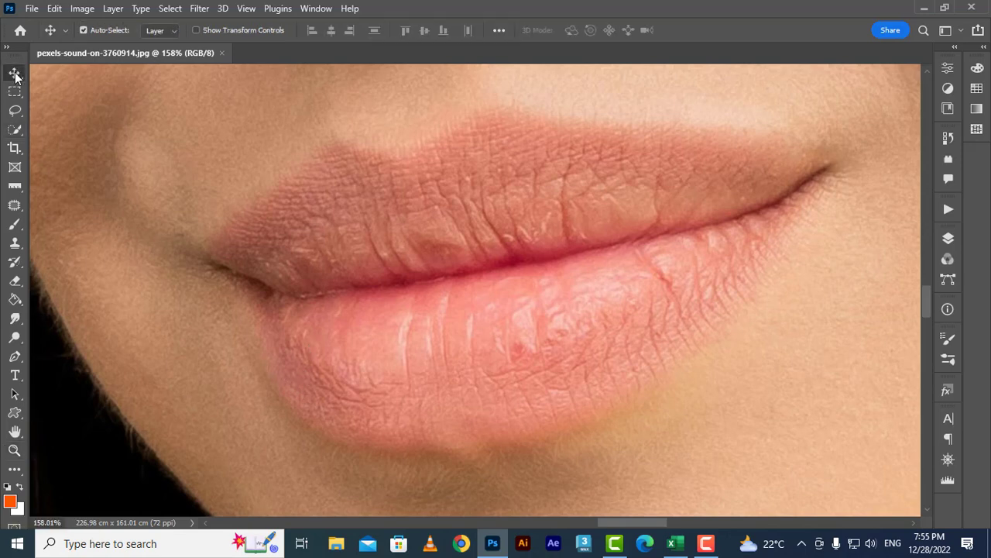
left_click(11, 501)
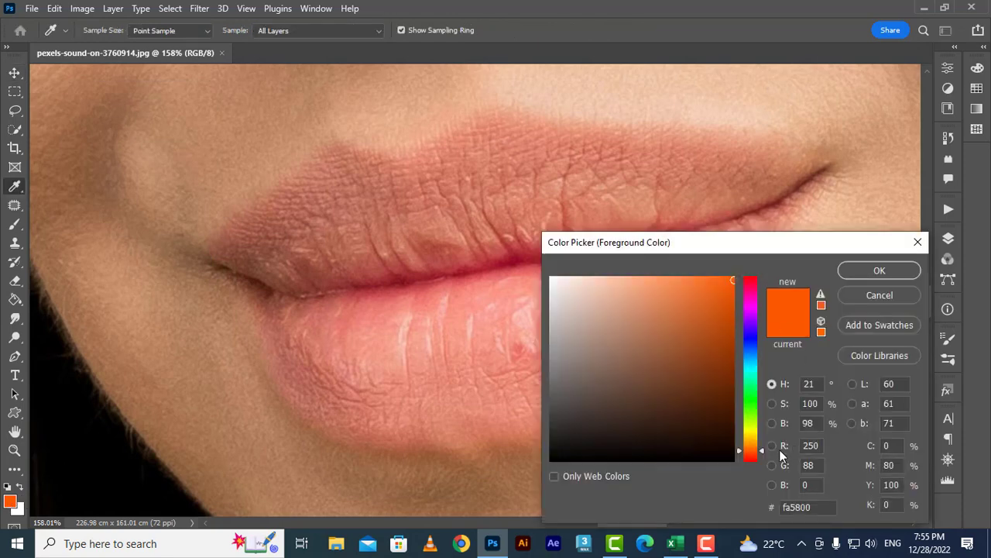
left_click_drag(740, 446, 735, 488)
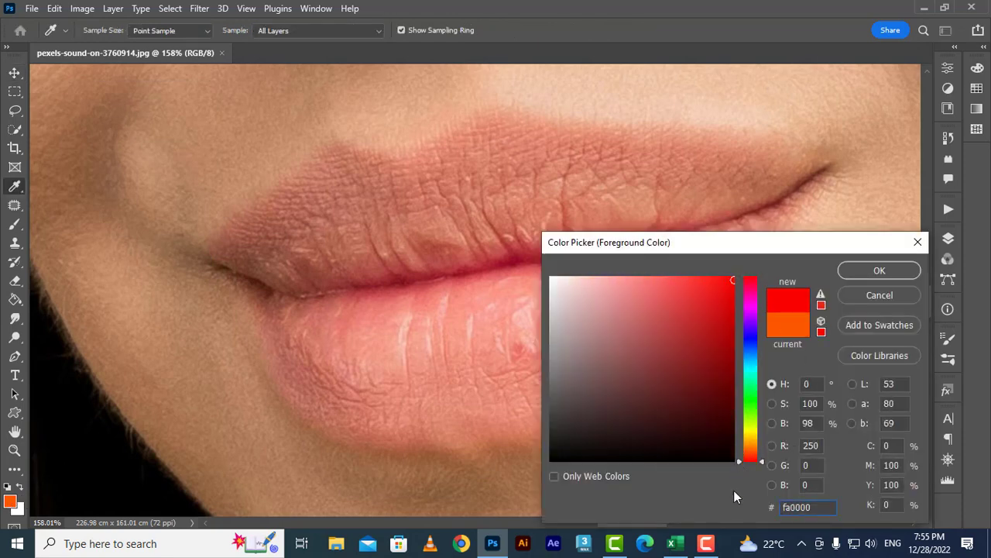
left_click(727, 321)
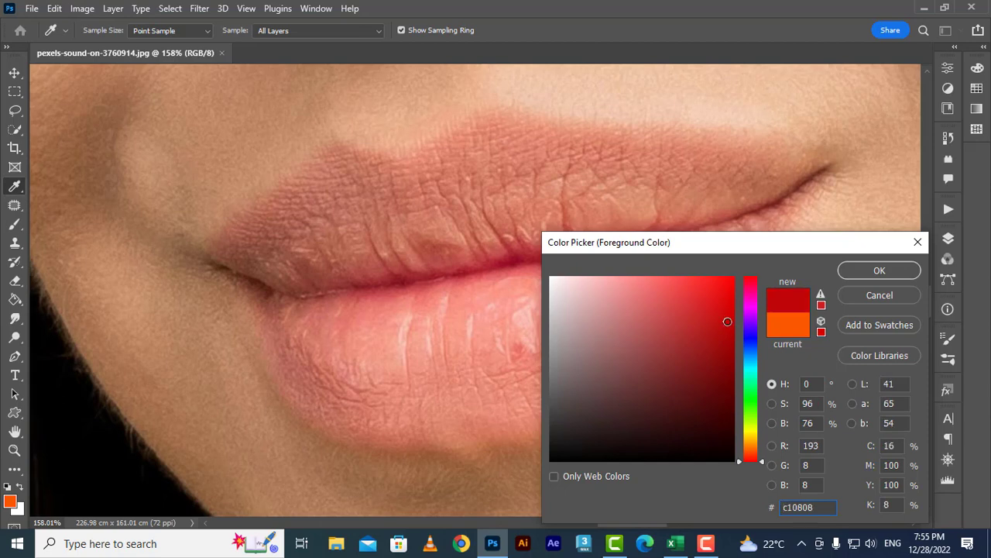
left_click(821, 294)
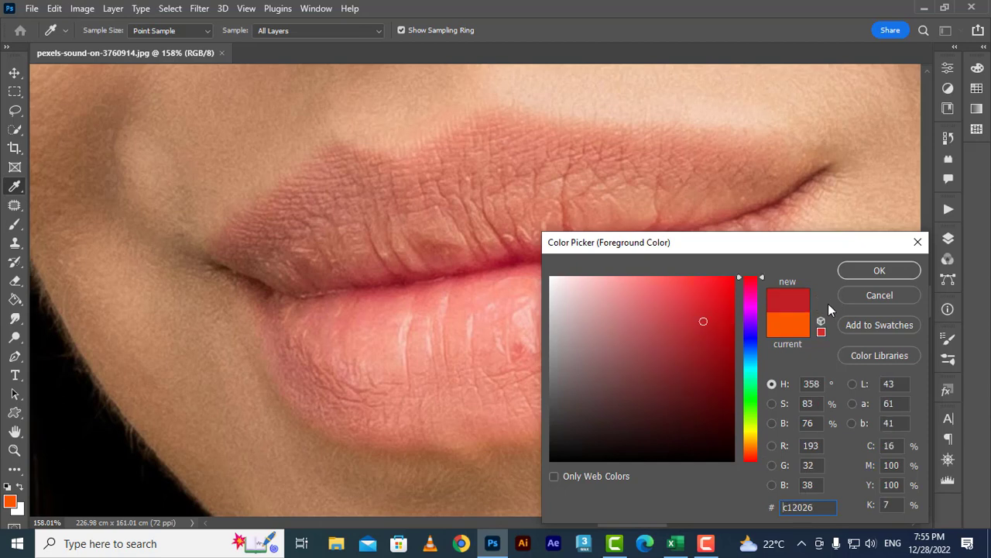
left_click(715, 319)
mouse_move(715, 319)
left_mouse_down()
mouse_move(736, 324)
mouse_move(765, 304)
mouse_move(780, 328)
left_mouse_up()
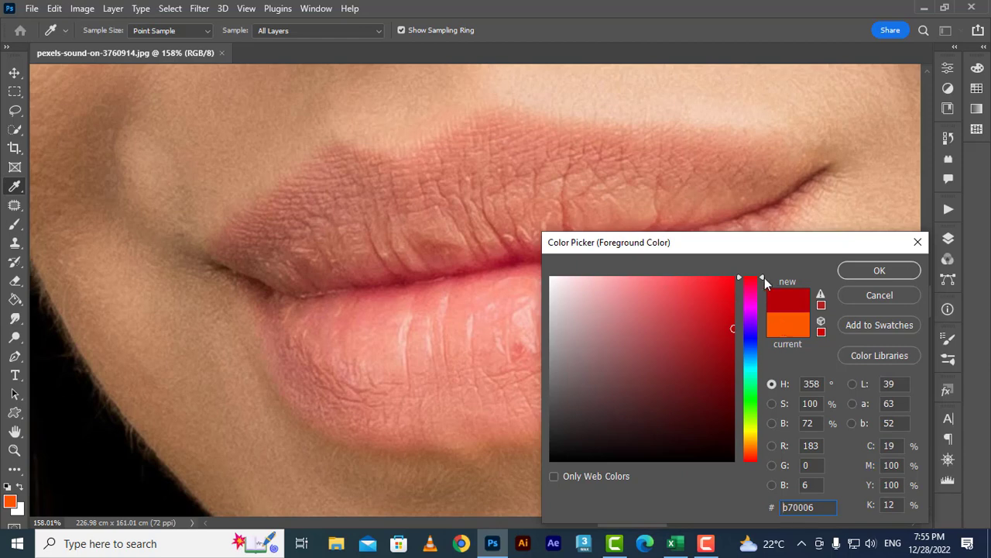
left_click_drag(764, 277, 765, 279)
left_click(881, 270)
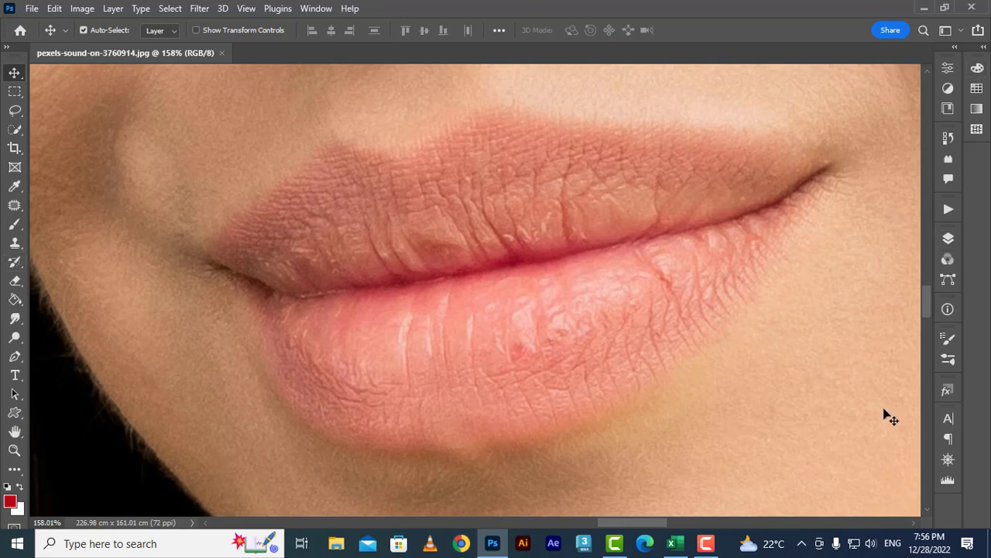
Step: Unlock the background photo layer and add a new empty layer named LIPSTICK above it
left_click(947, 239)
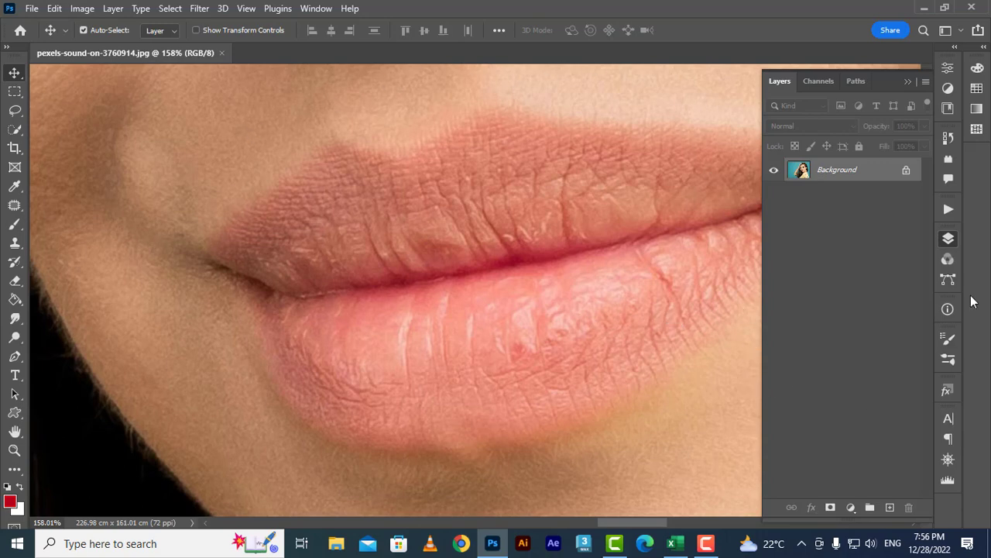
left_click(906, 173)
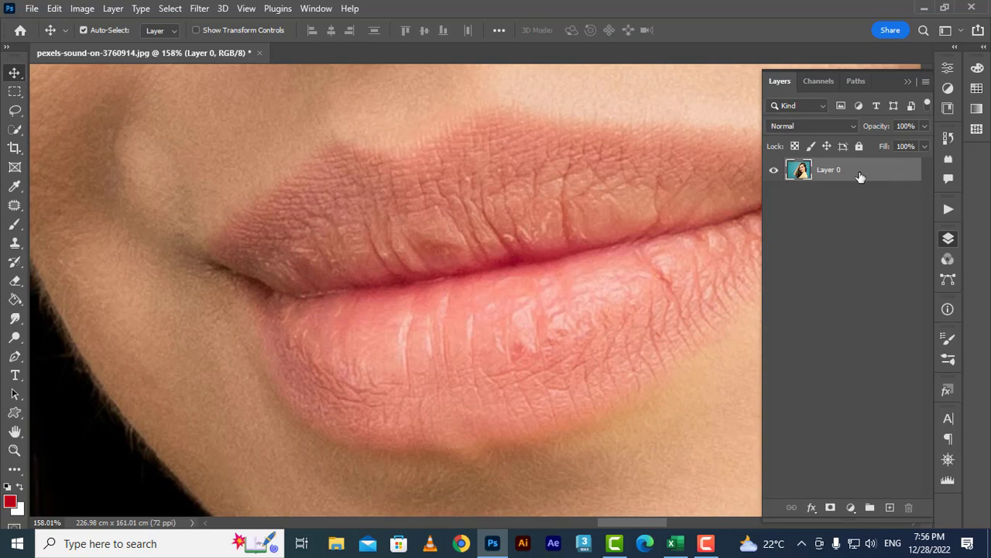
left_click(890, 508)
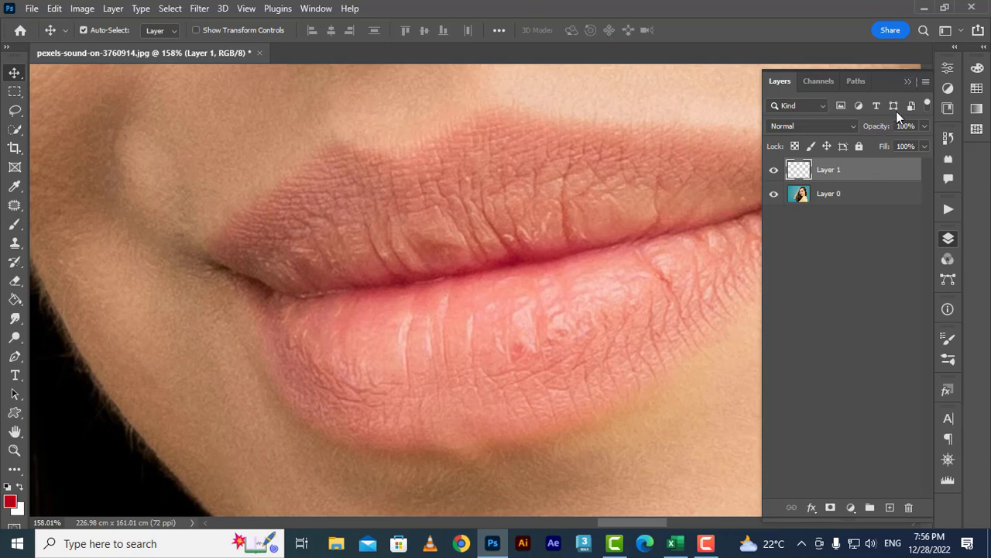
double_click(836, 172)
type("LIPSTICK")
key("Return")
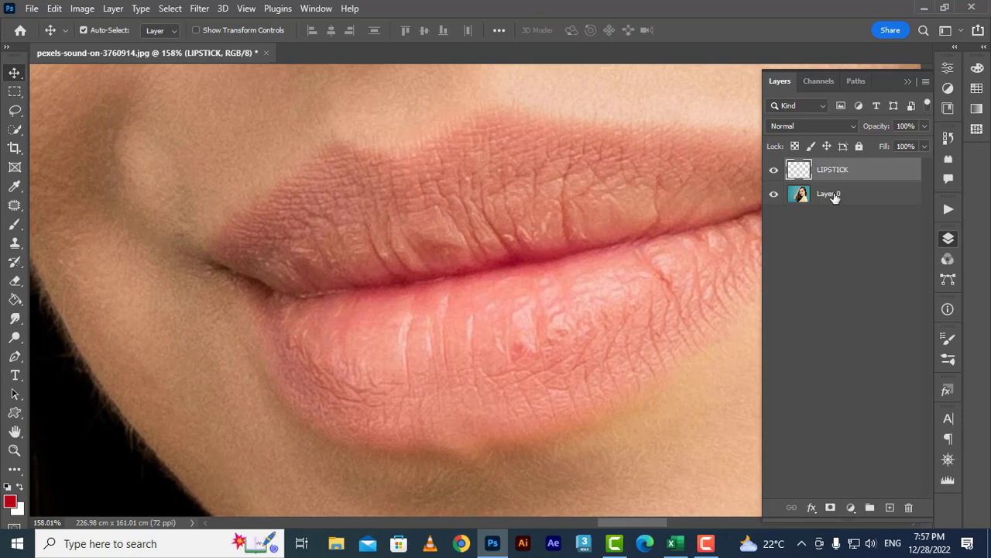
Step: Rename the photo layer PHOTO and make the LIPSTICK layer the active one
double_click(829, 193)
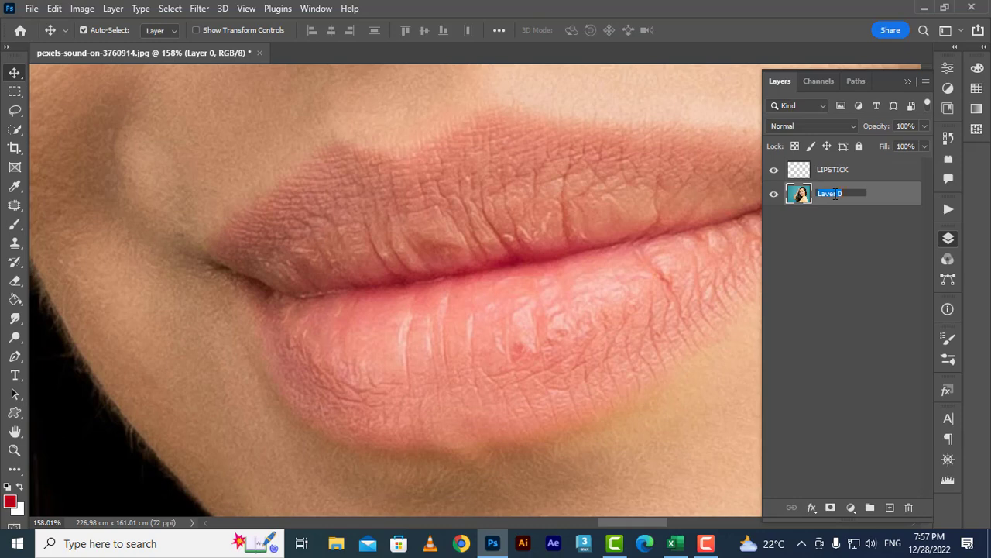
type("PAHOTO")
key("BackSpace")
left_click(894, 169)
left_click(894, 168)
left_click(887, 192)
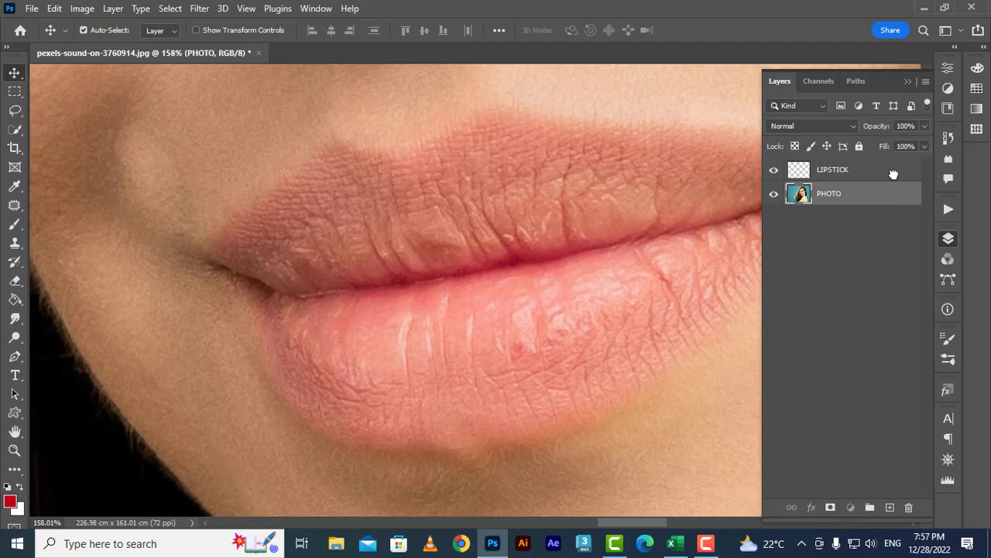
left_click(892, 172)
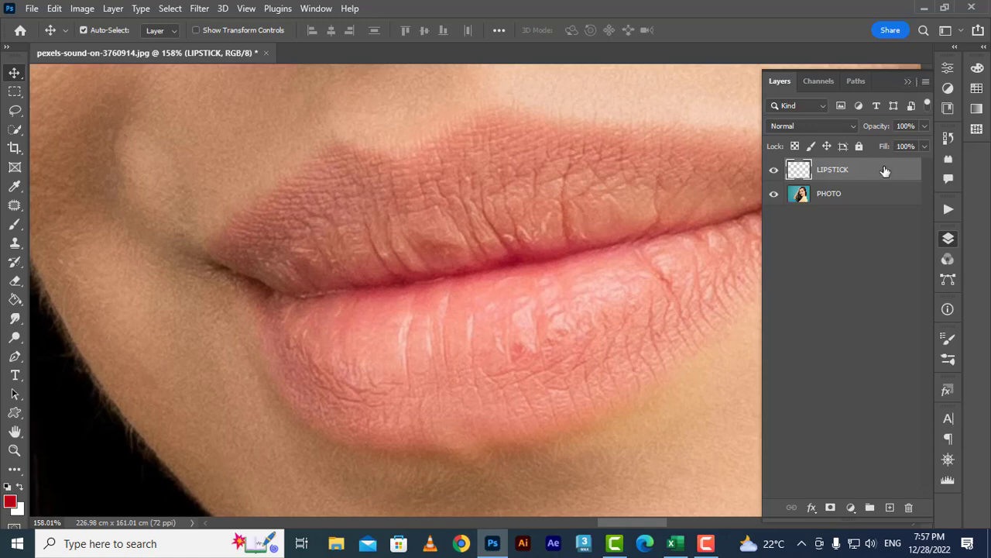
left_click(876, 196)
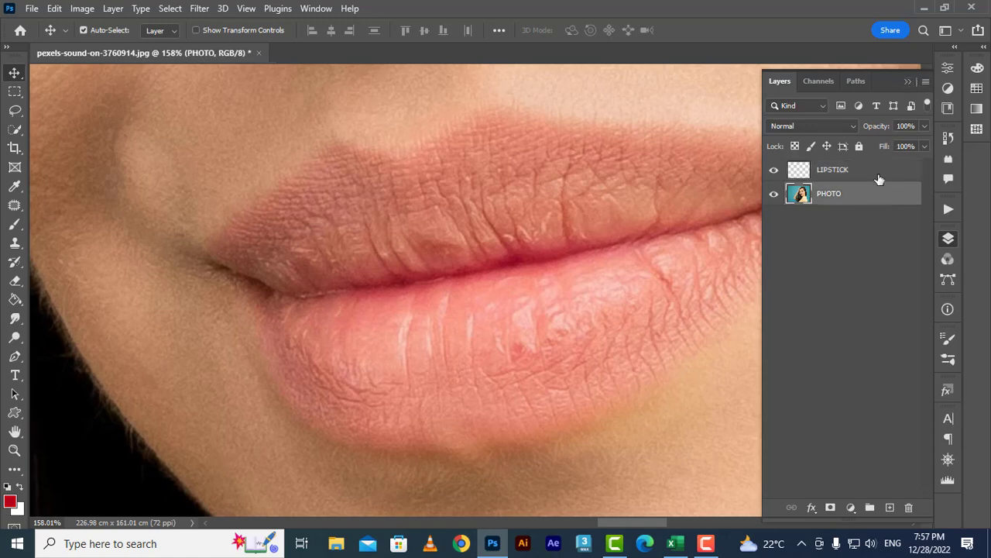
left_click(879, 172)
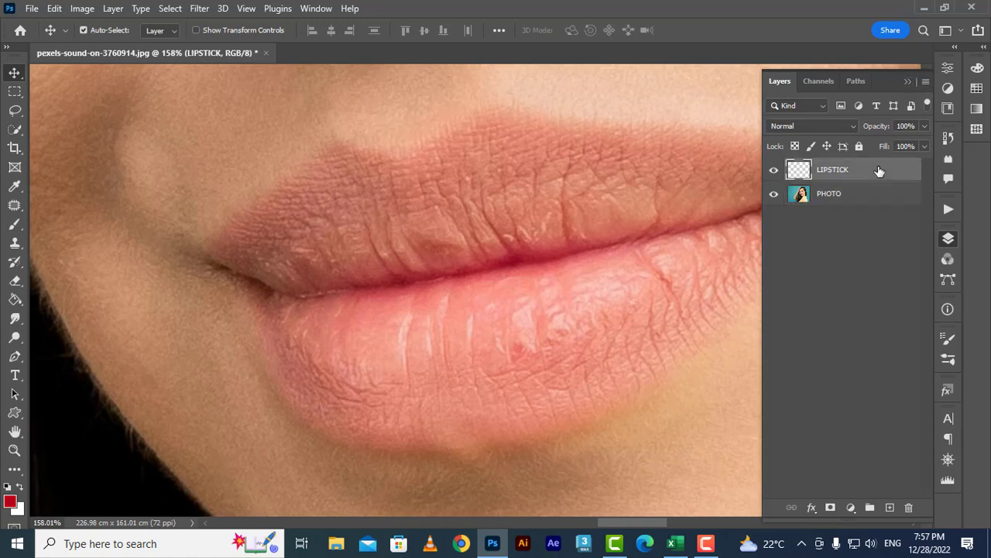
left_click(908, 80)
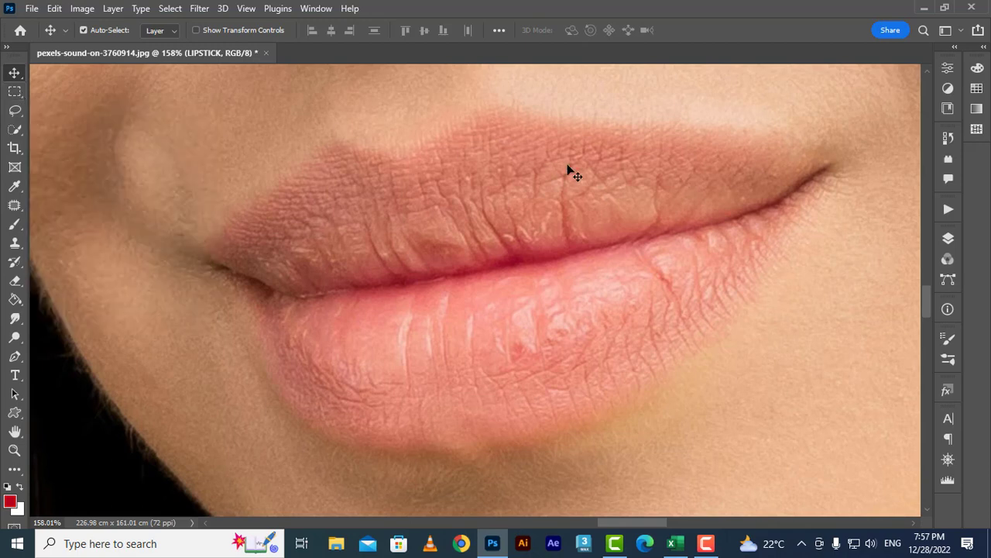
Step: Try outlining both lips freehand with the Lasso tool and clear that selection
left_click(20, 116)
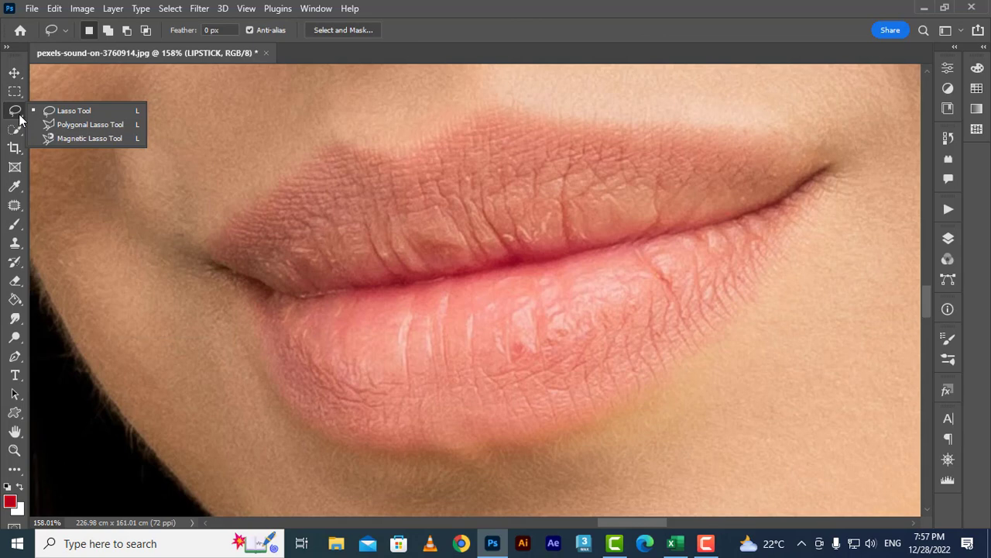
left_click(58, 110)
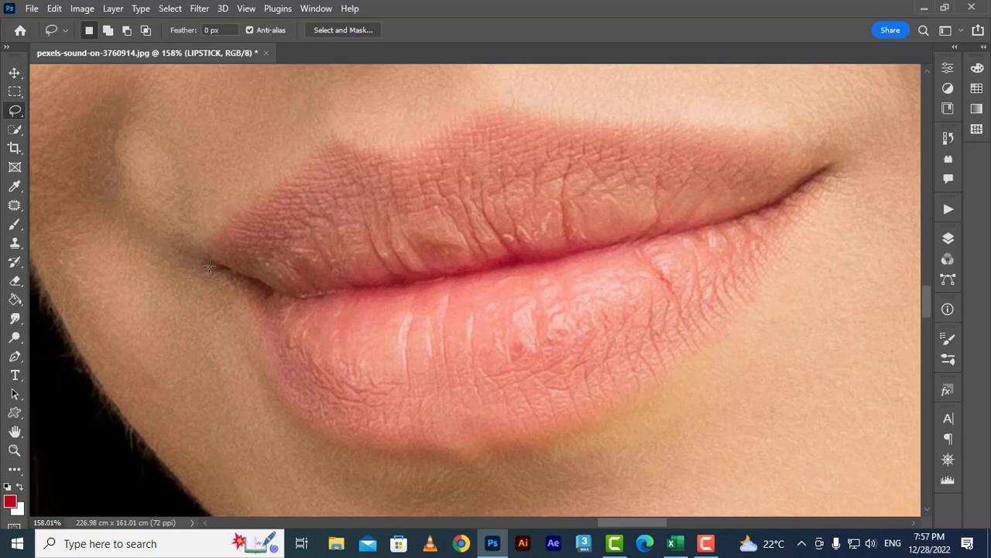
mouse_move(201, 250)
left_mouse_down()
mouse_move(216, 228)
mouse_move(334, 143)
mouse_move(401, 146)
mouse_move(495, 105)
mouse_move(756, 122)
mouse_move(821, 139)
mouse_move(846, 158)
mouse_move(844, 180)
mouse_move(732, 312)
mouse_move(615, 401)
mouse_move(459, 452)
mouse_move(386, 453)
mouse_move(314, 434)
mouse_move(263, 364)
mouse_move(238, 297)
mouse_move(202, 251)
left_mouse_up()
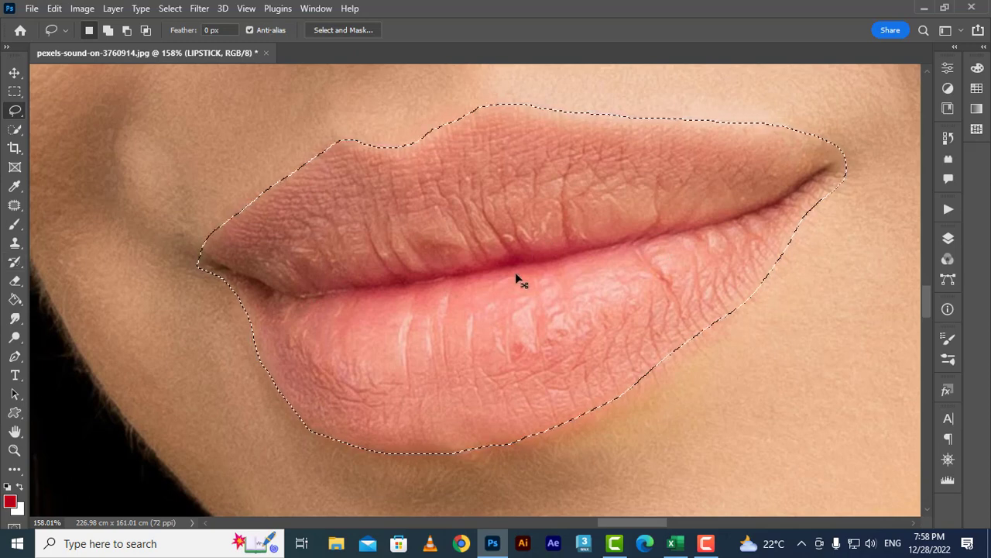
key("ctrl+d")
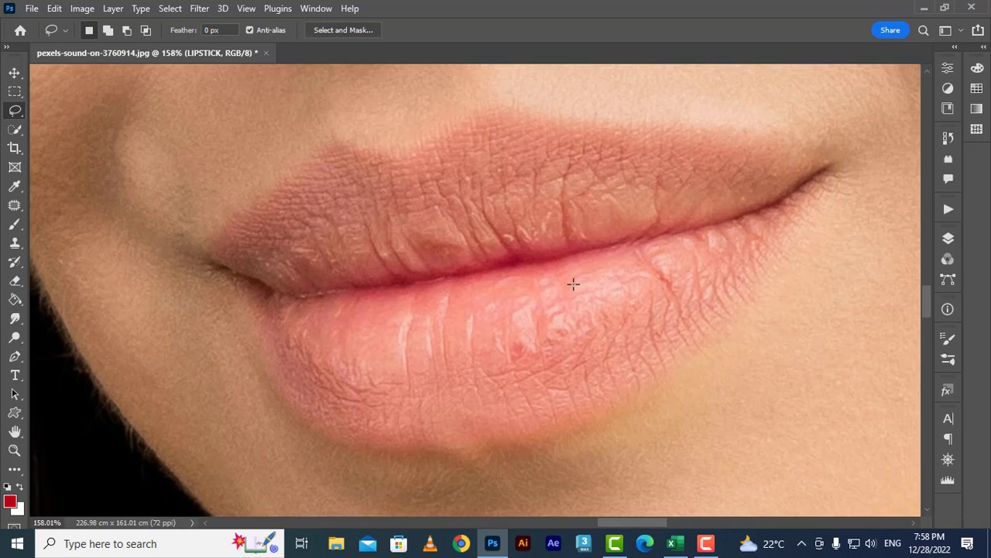
Step: Select both lips by tracing their outer contour with the Polygonal Lasso tool
right_click(15, 113)
left_click(51, 118)
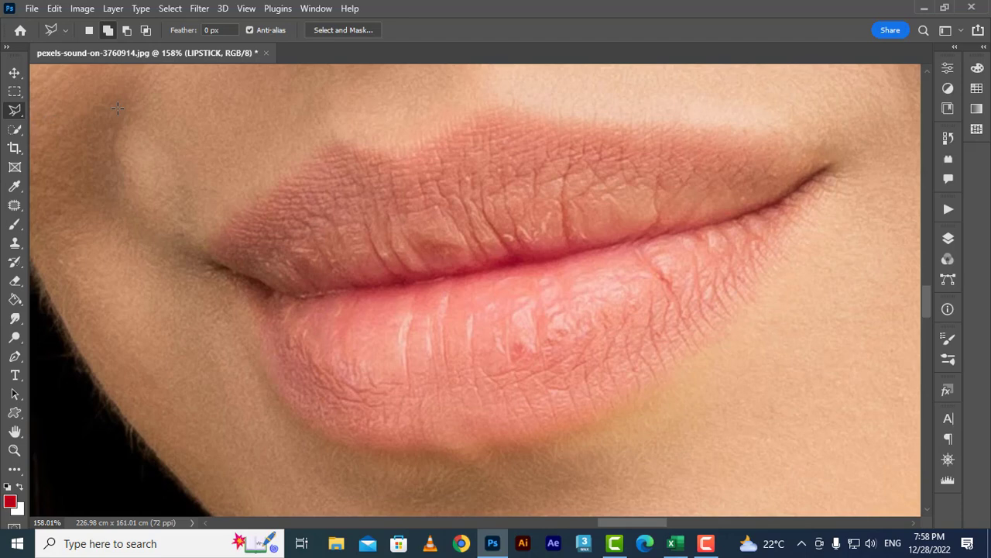
right_click(17, 114)
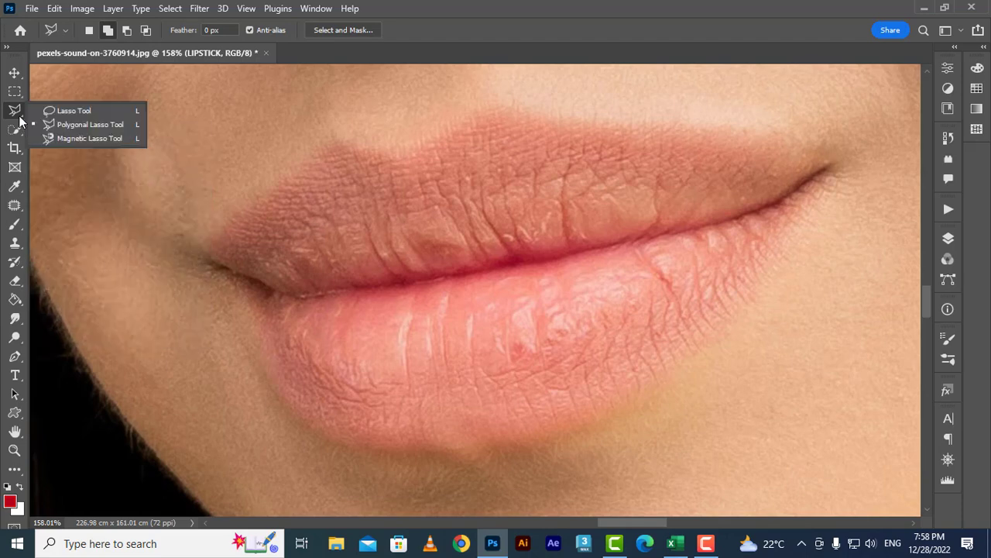
left_click(66, 126)
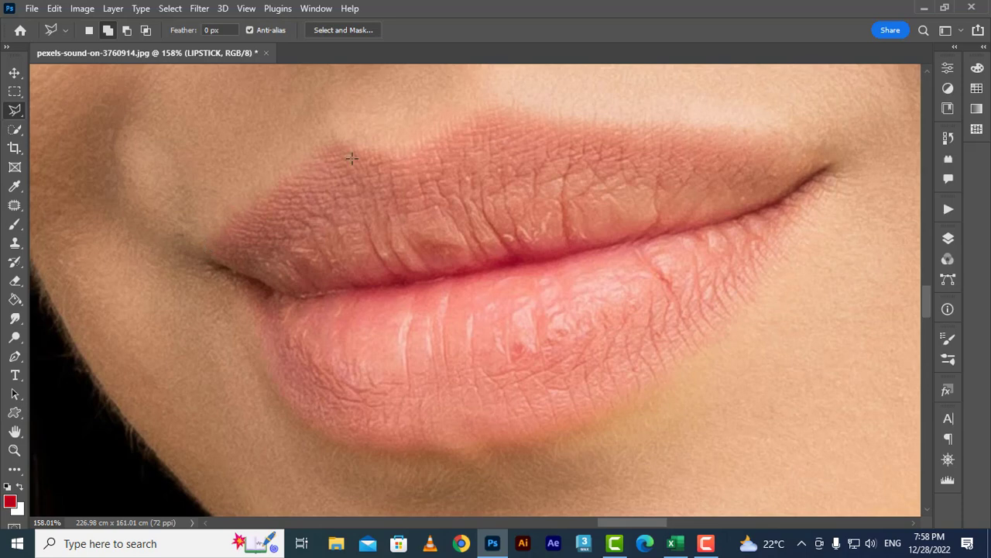
left_click(201, 260)
left_click_drag(207, 241, 261, 198)
left_click(328, 142)
mouse_move(338, 139)
left_mouse_down()
mouse_move(410, 151)
mouse_move(493, 103)
mouse_move(628, 126)
mouse_move(769, 133)
mouse_move(832, 150)
mouse_move(842, 168)
mouse_move(772, 276)
mouse_move(680, 371)
mouse_move(578, 429)
mouse_move(464, 457)
mouse_move(381, 454)
mouse_move(316, 430)
mouse_move(273, 387)
mouse_move(210, 277)
left_mouse_up()
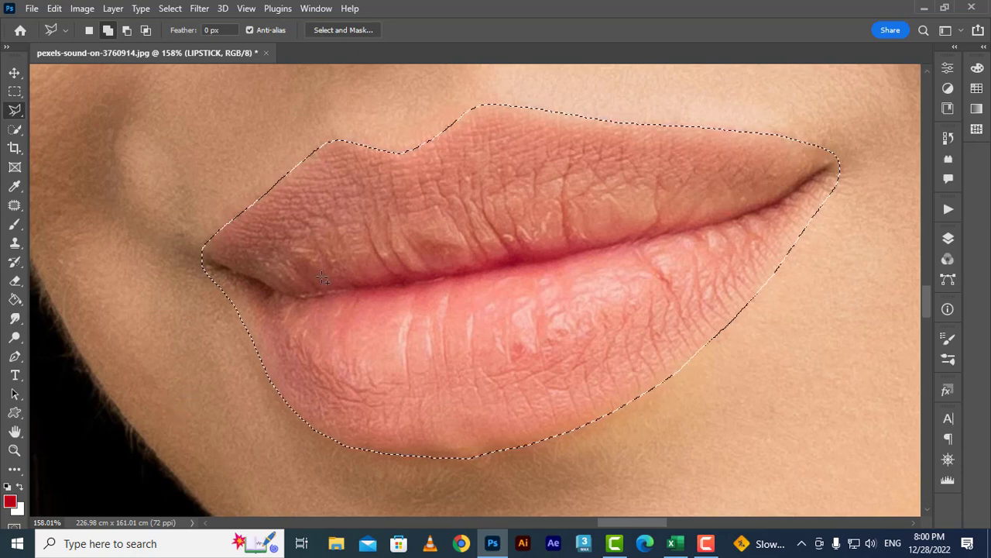
Step: Feather the lip selection with a radius of 3 pixels
left_click(177, 14)
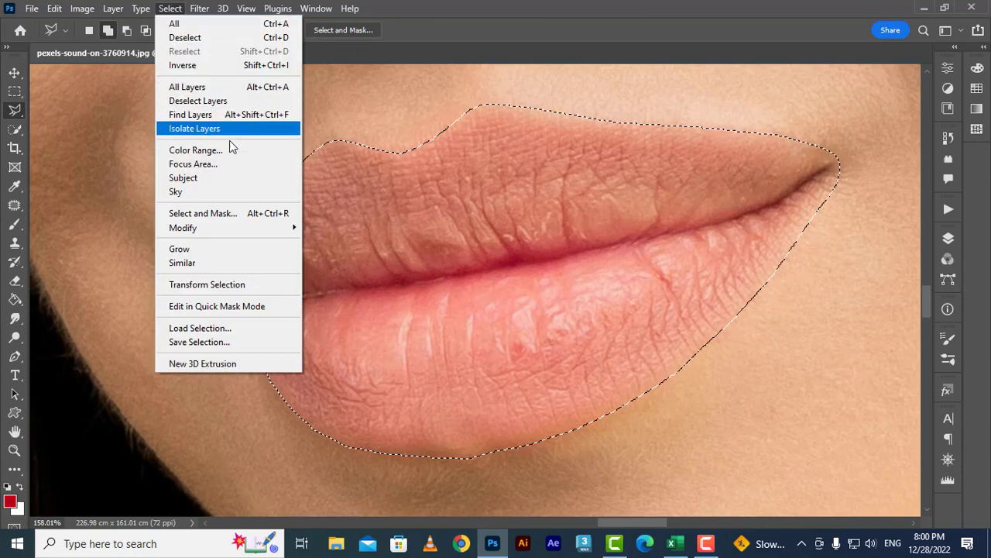
mouse_move(247, 227)
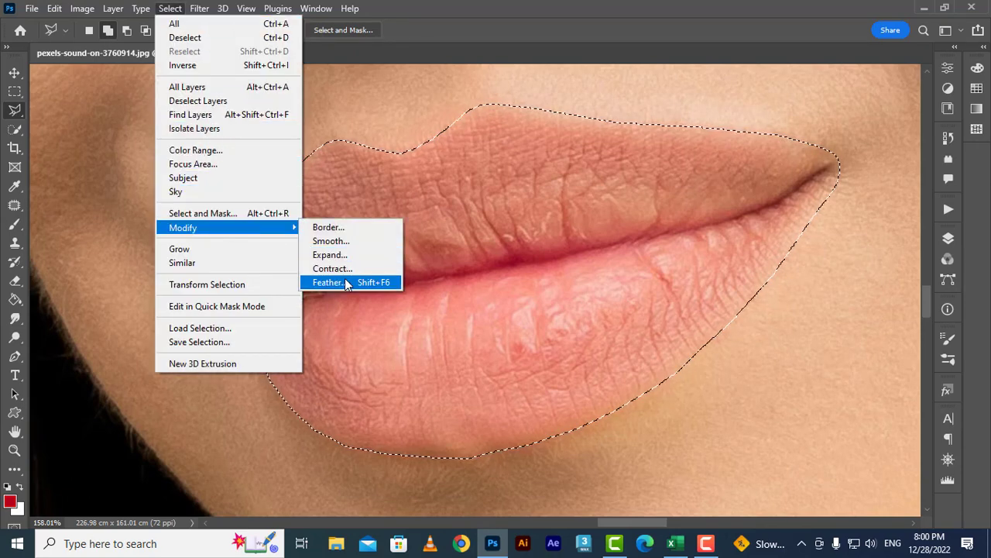
left_click(340, 282)
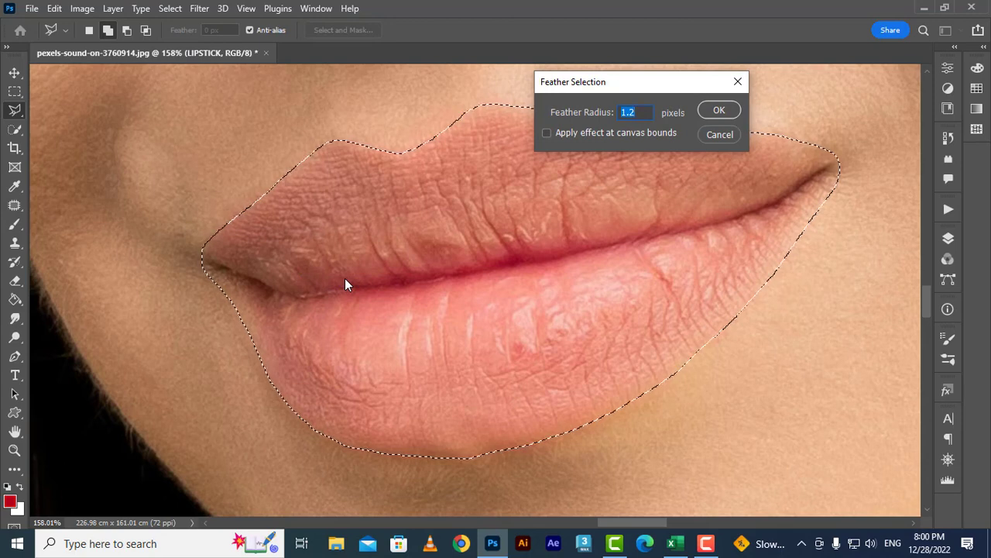
type("3")
left_click(719, 112)
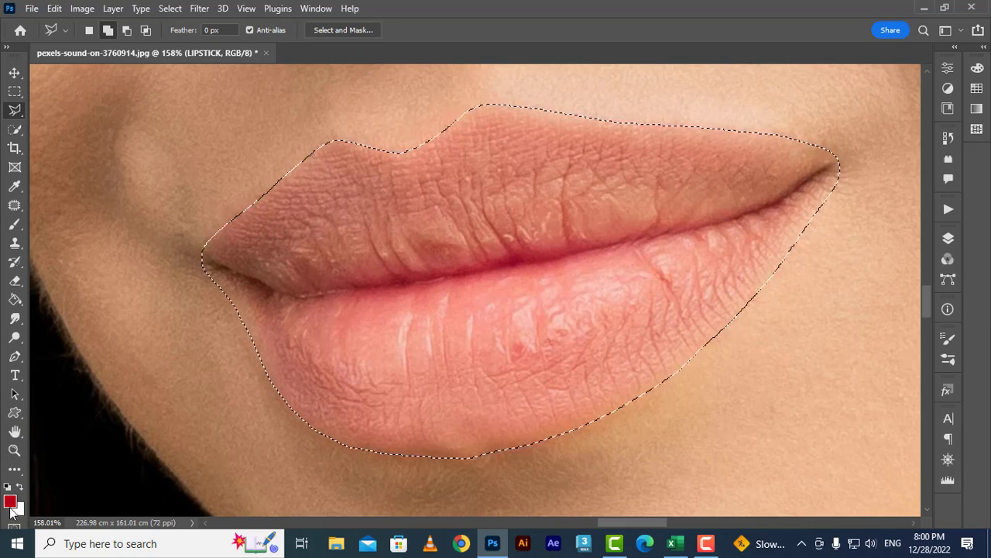
Step: Fill the lip selection on the LIPSTICK layer with the deep red foreground colour using the Paint Bucket, and deselect
left_click(14, 300)
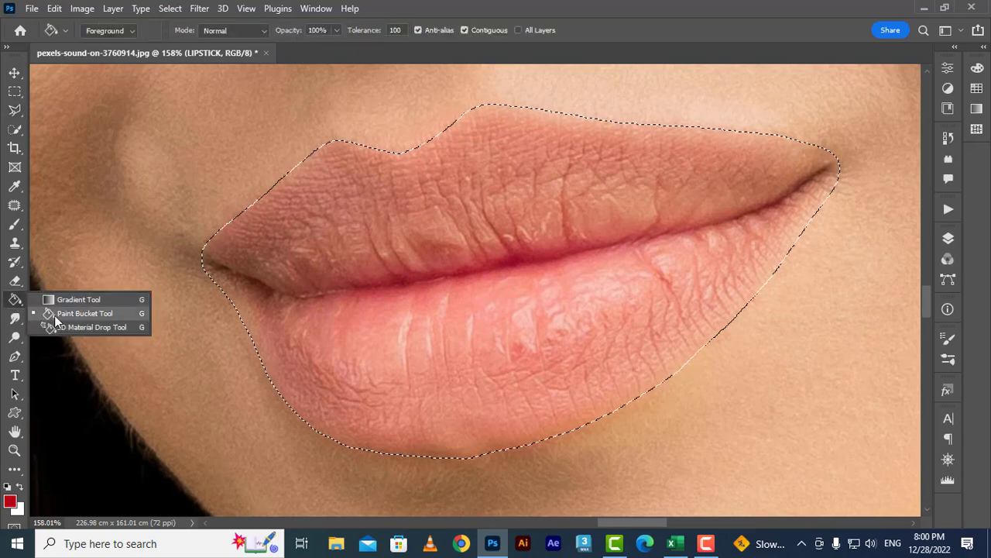
left_click(62, 313)
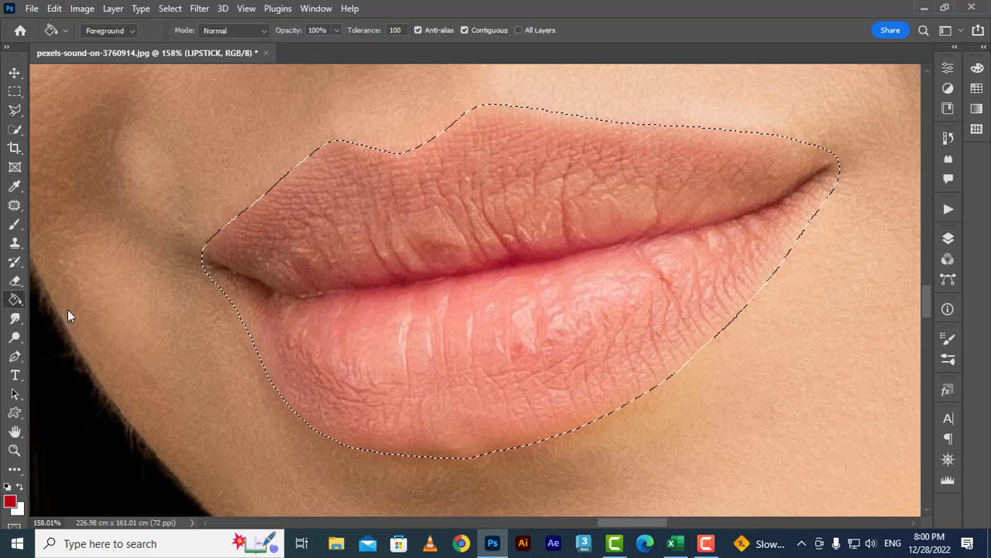
left_click(481, 346)
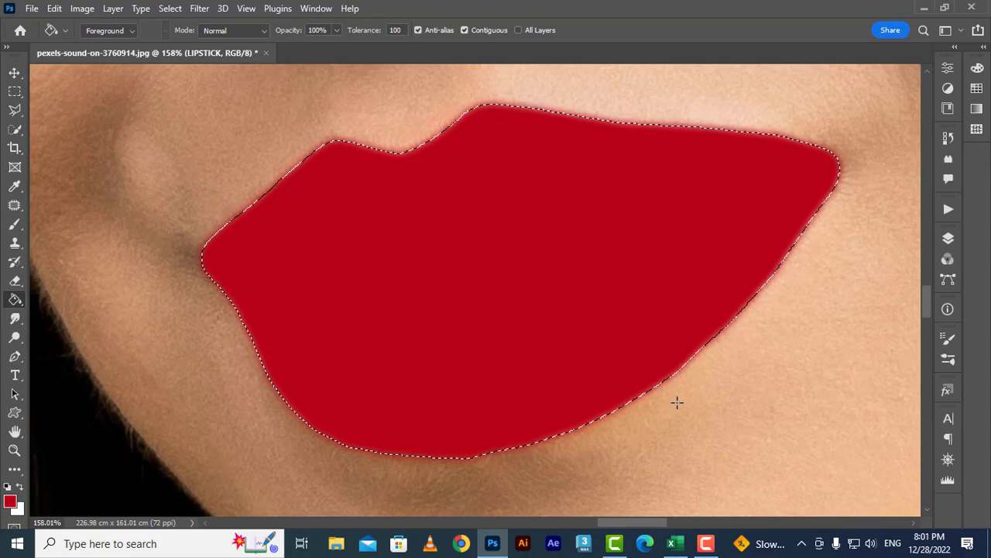
key("ctrl+z")
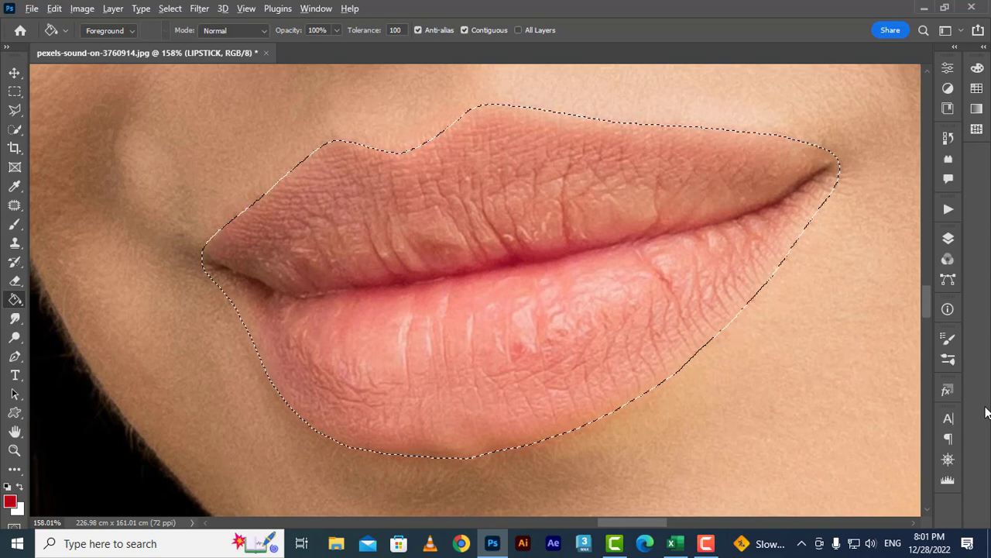
key("ctrl+shift+z")
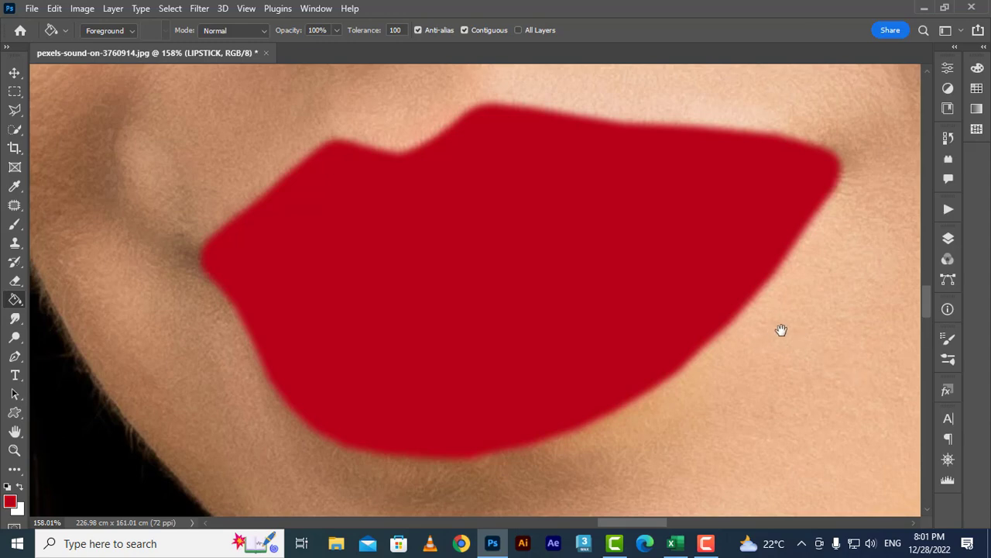
Step: View the blending options of the LIPSTICK layer and close them without applying anything
left_click_drag(781, 330, 640, 310)
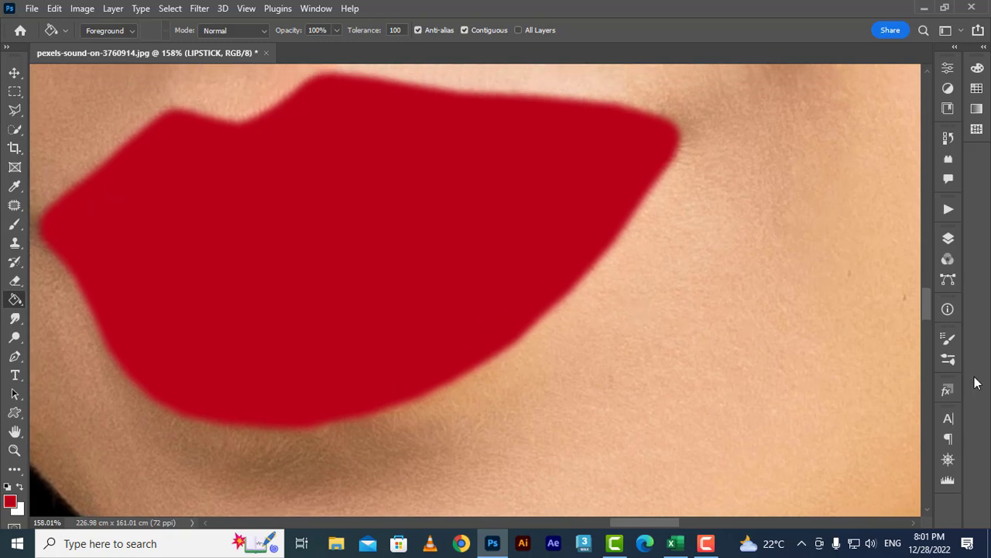
left_click(949, 239)
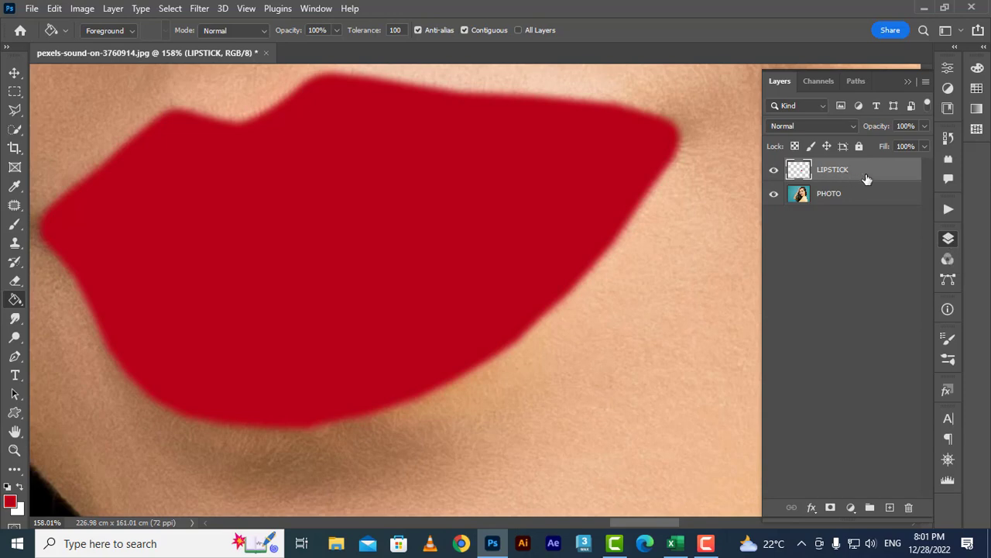
left_click(811, 508)
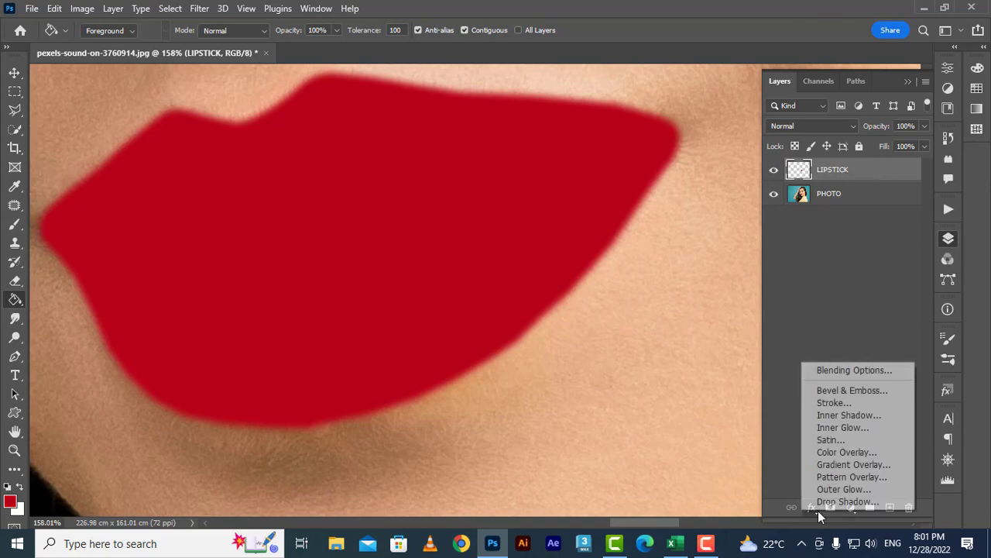
left_click(882, 372)
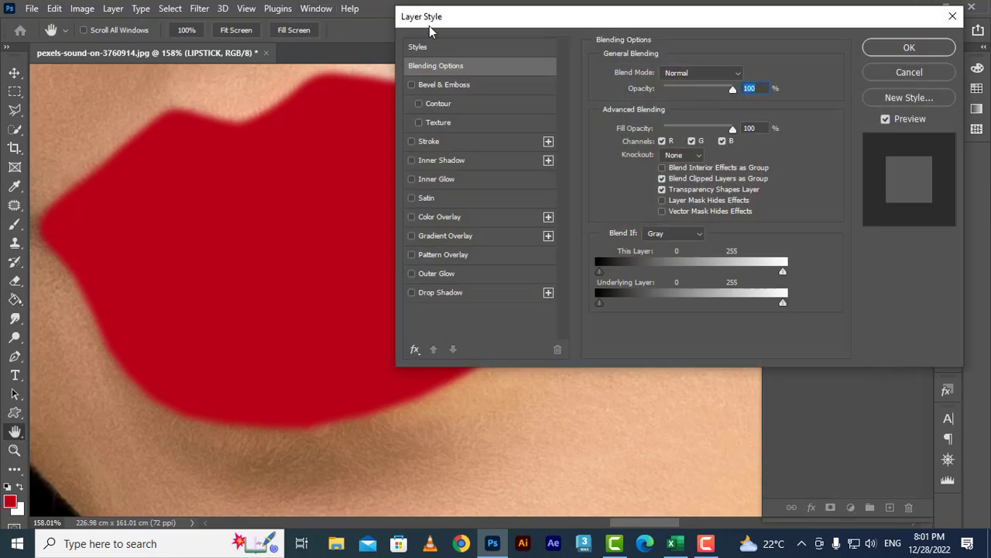
left_click(953, 16)
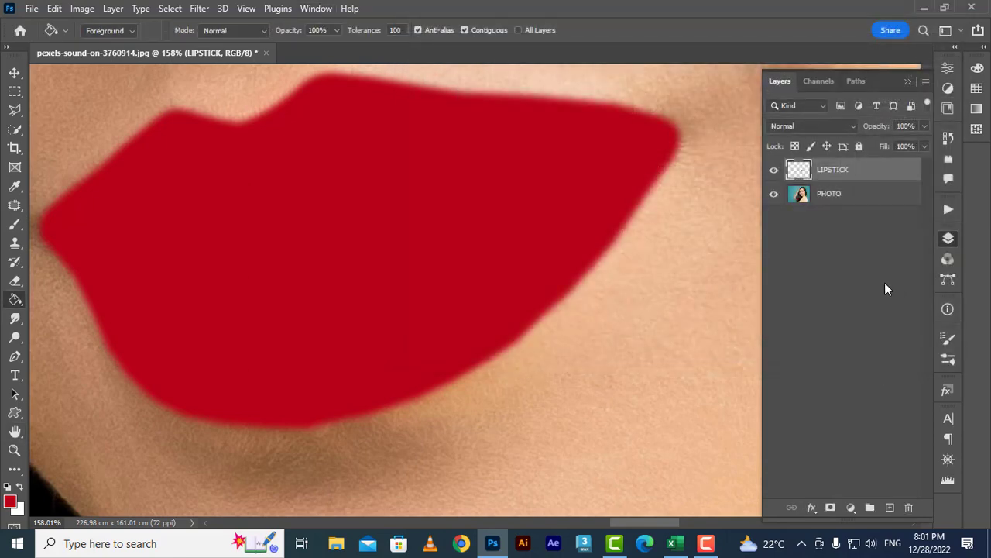
Step: Split the LIPSTICK layer's Blend If sliders to 0/110 shadows and 123/255 highlights for This Layer, and 159/255 highlights for Underlying Layer
double_click(891, 172)
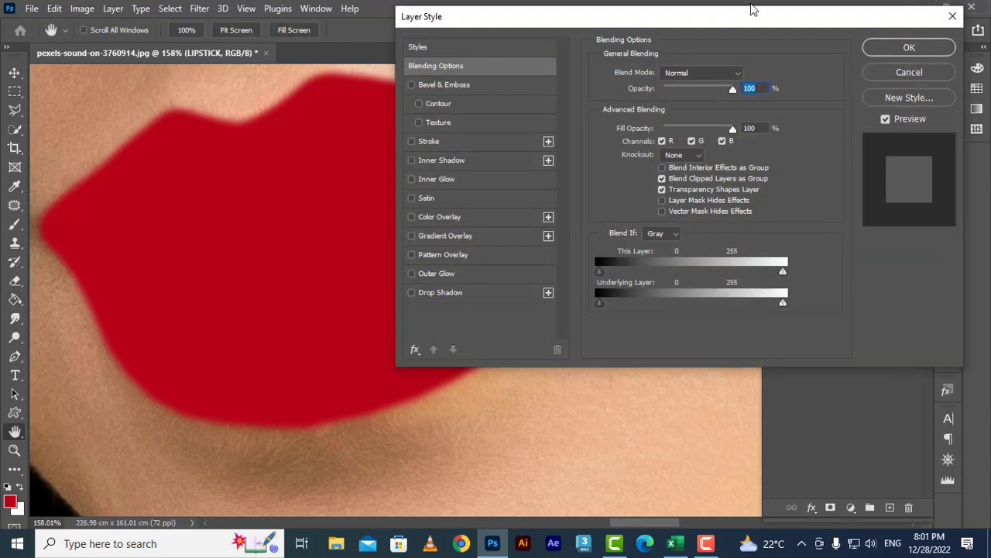
left_click_drag(642, 18, 770, 39)
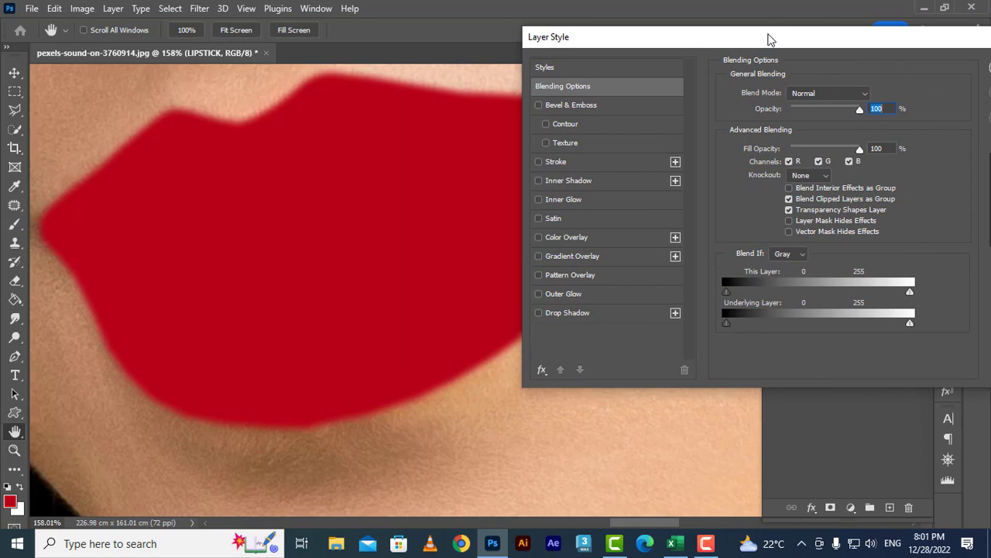
left_click(645, 89)
left_click(728, 294, "alt")
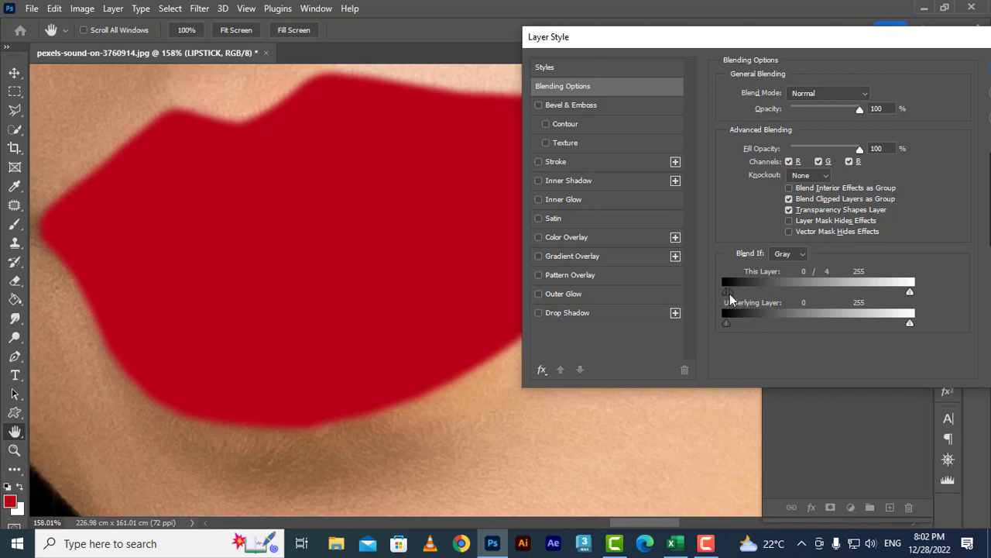
left_click_drag(730, 294, 807, 300)
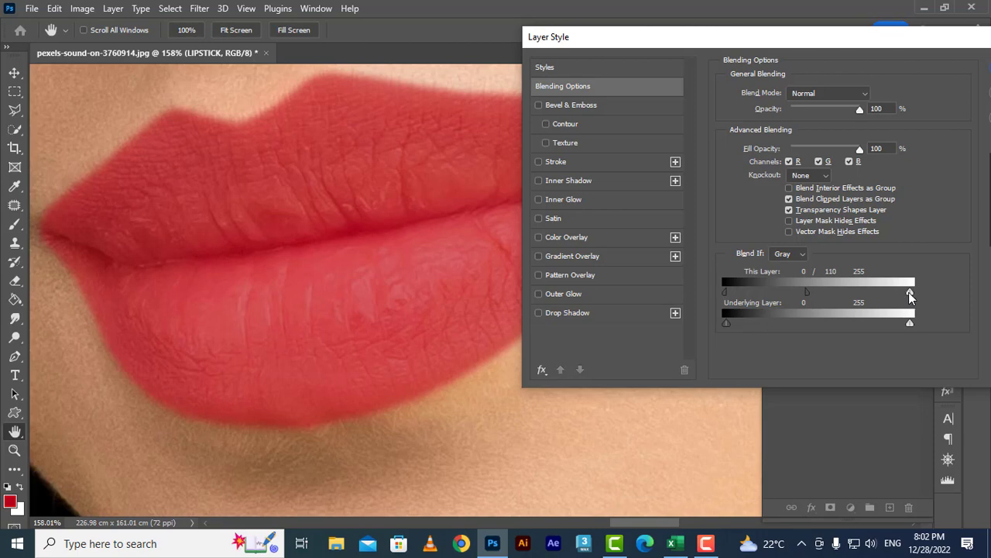
left_click_drag(911, 295, 817, 299)
left_click_drag(909, 324, 848, 347)
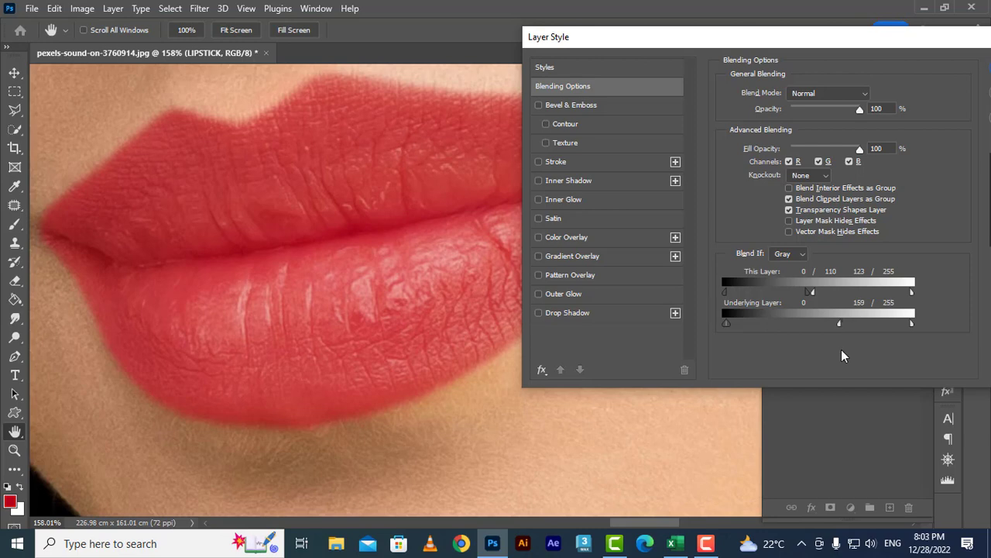
Step: Set the LIPSTICK layer's blend mode to Overlay in its blending options and apply the layer style
left_click(848, 95)
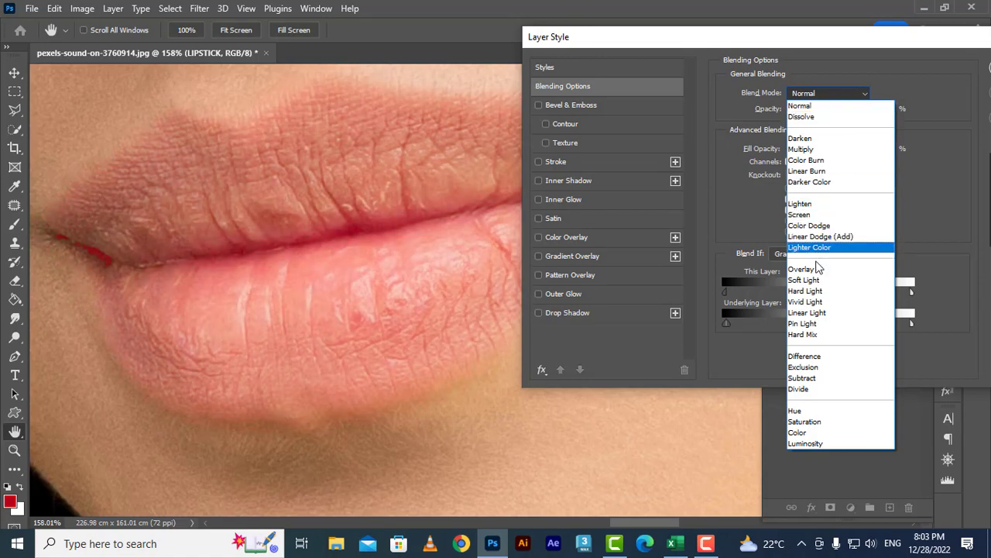
left_click(817, 273)
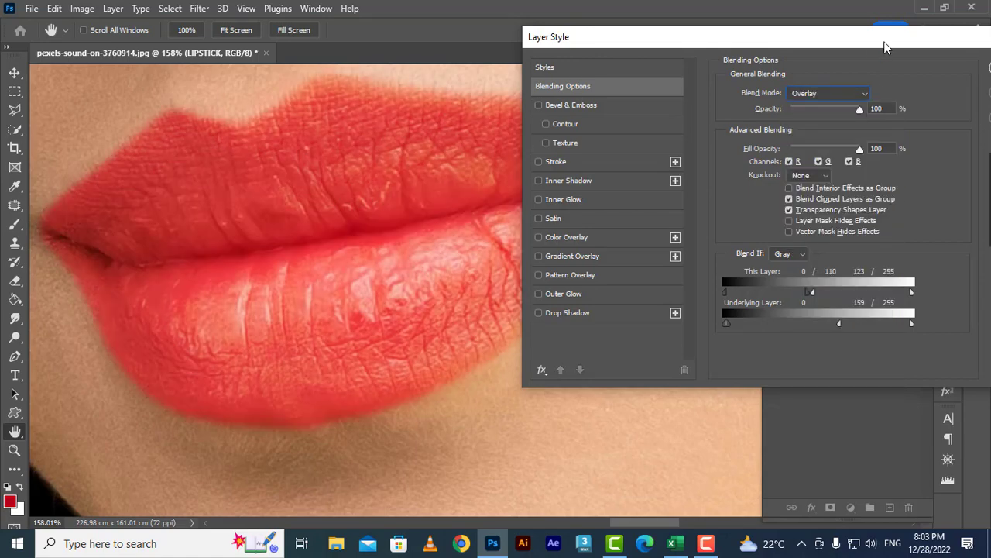
left_click_drag(885, 48, 829, 53)
left_click(948, 75)
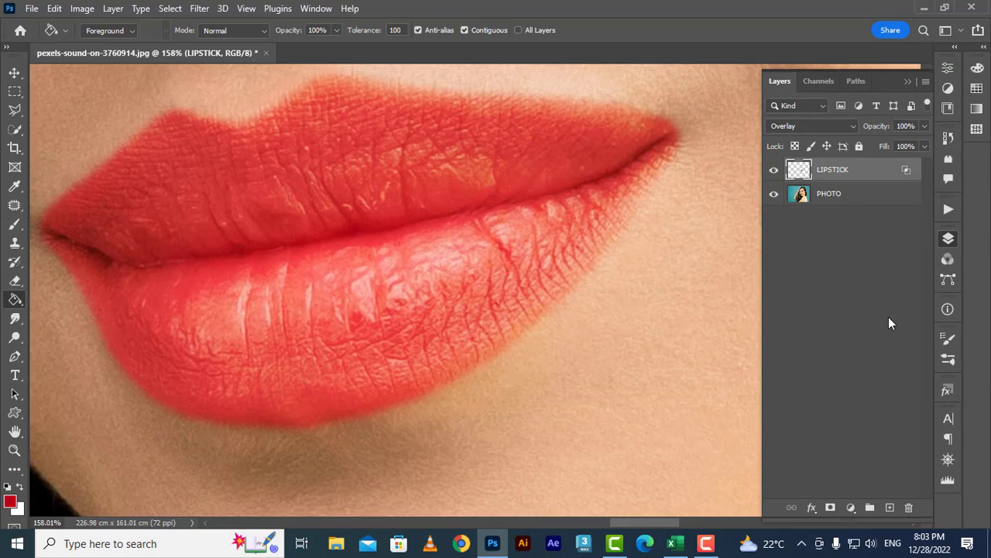
Step: Duplicate the LIPSTICK layer with the original hidden, and set the copy's blend mode to Color Burn
key("ctrl+0")
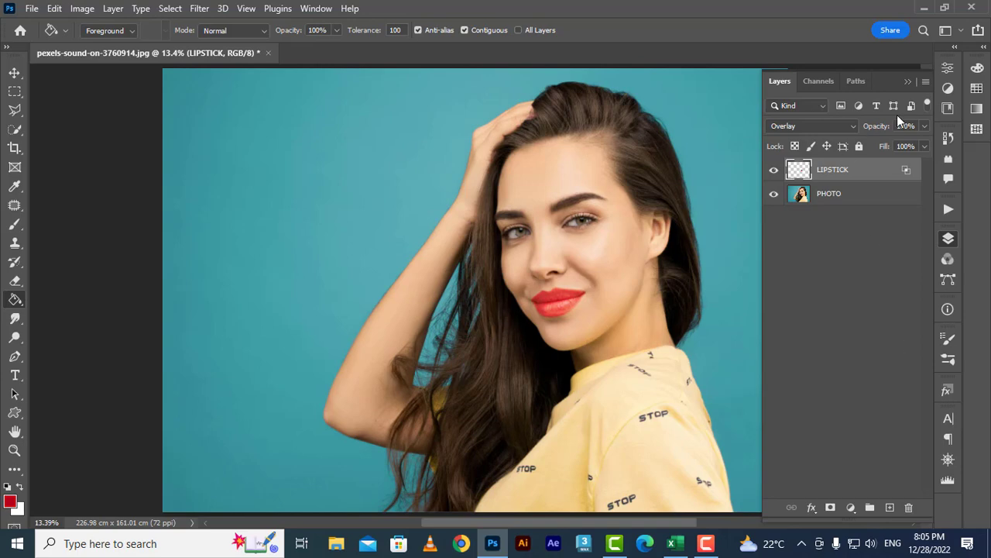
key("ctrl+j")
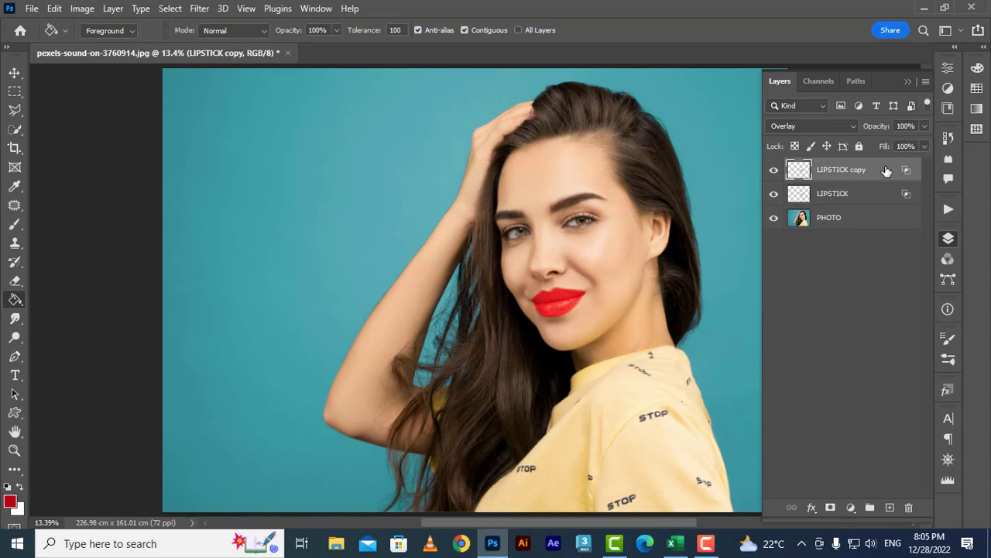
left_click(774, 193)
left_click(848, 126)
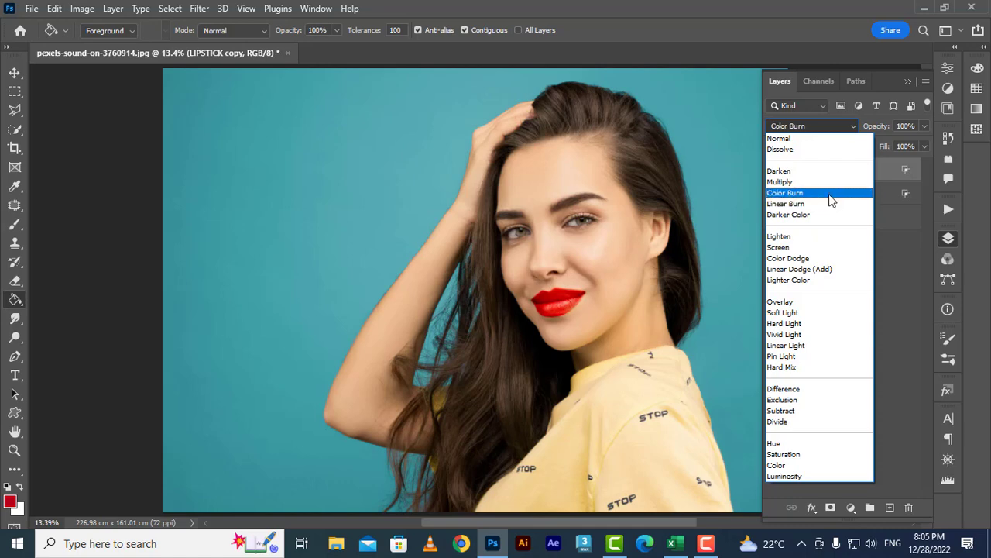
left_click(831, 196)
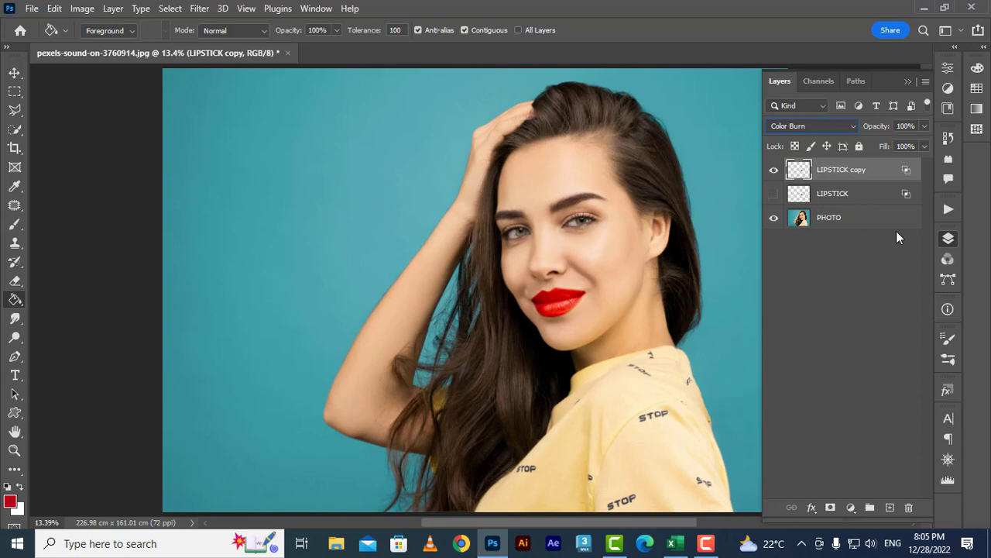
Step: Try the Overlay blend mode on the LIPSTICK copy layer and return it to Color Burn
left_click(814, 122)
left_click(807, 303)
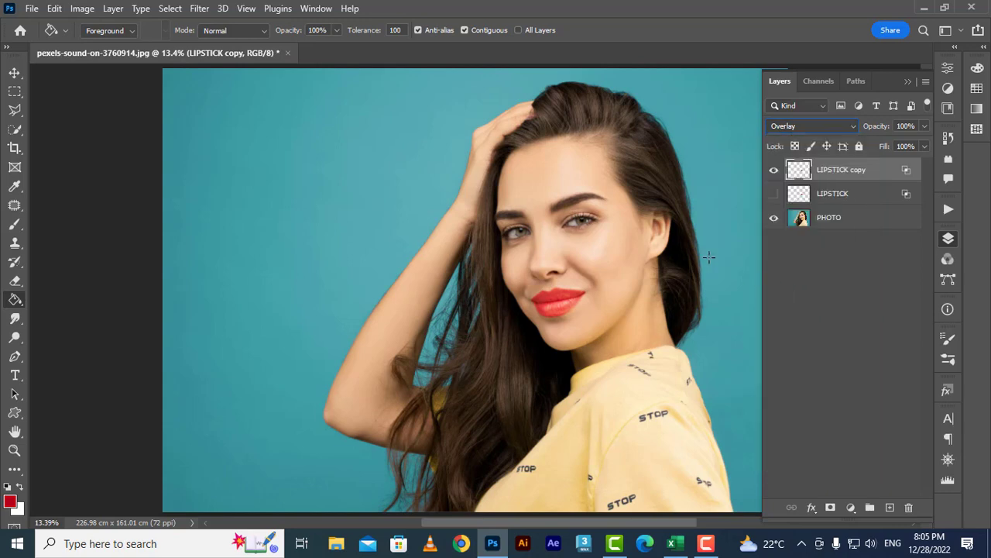
left_click(821, 126)
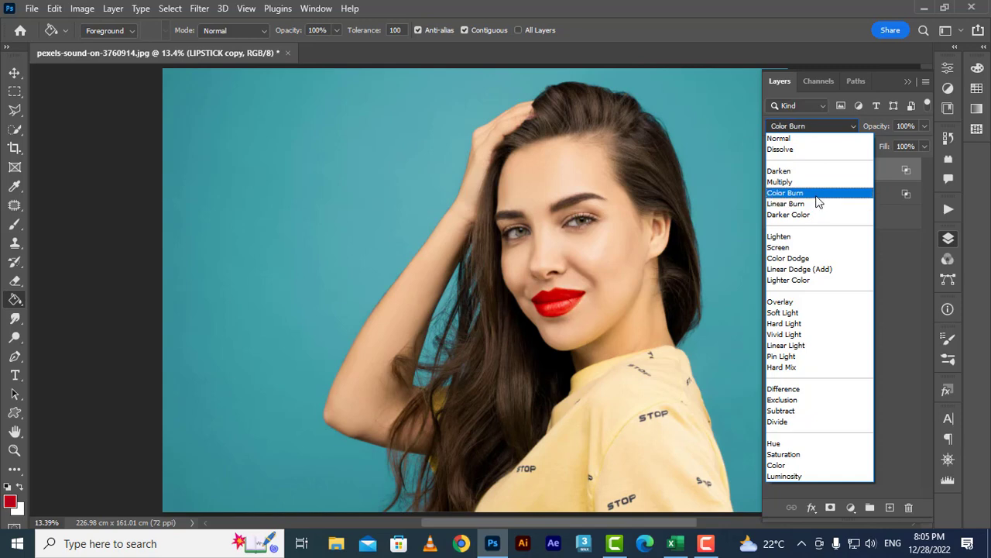
left_click(816, 194)
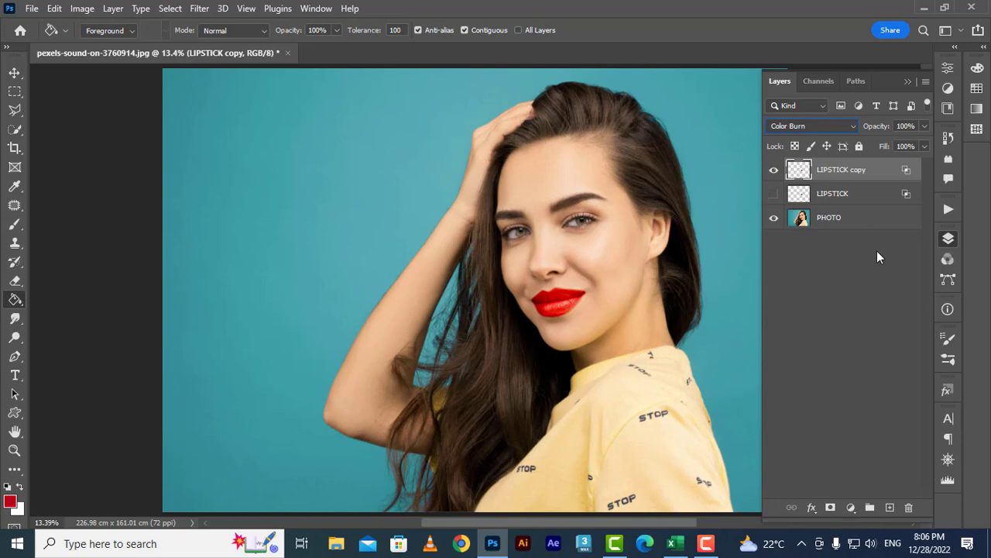
Step: Compare the Overlay and Color Burn lipstick versions by toggling layer visibility, leaving only LIPSTICK copy shown above PHOTO
left_click(774, 169)
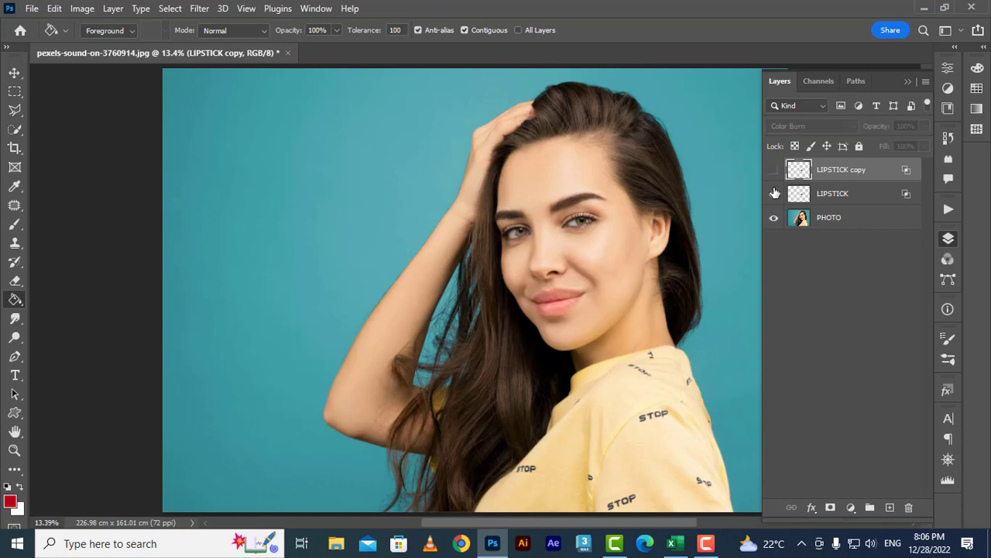
left_click(774, 193)
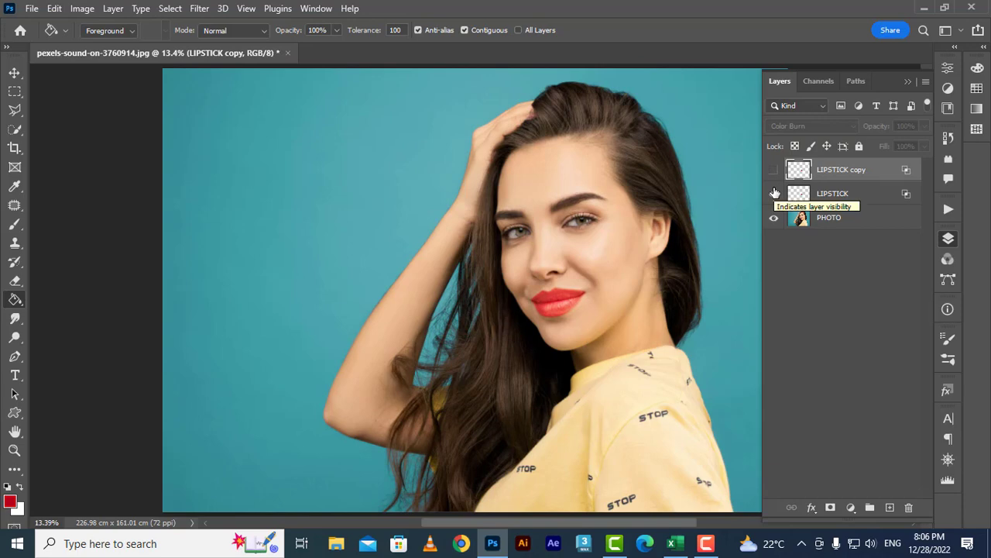
left_click(774, 169)
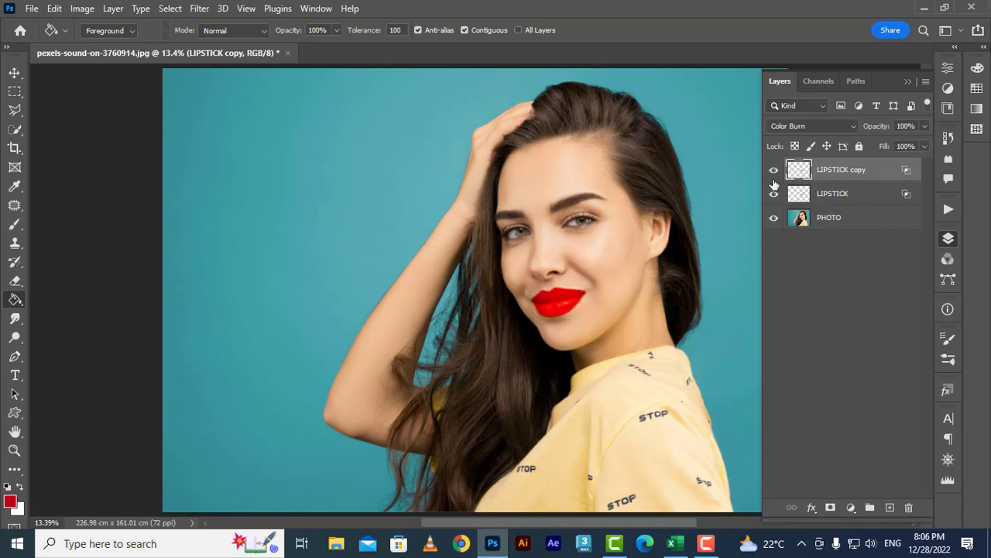
left_click(774, 193)
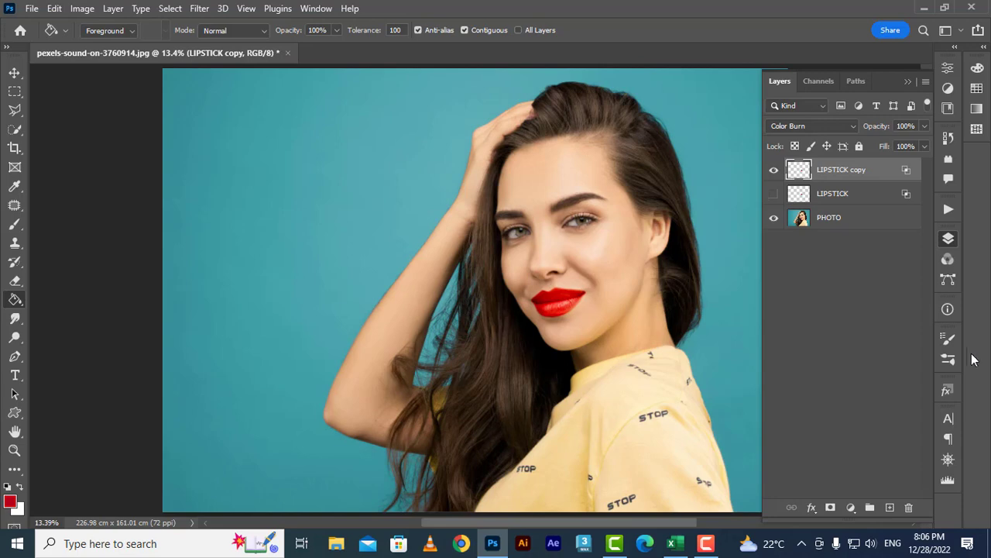
Step: On the PHOTO layer, trace a closed Pen tool path around the iris of the woman's right eye
left_click(874, 216)
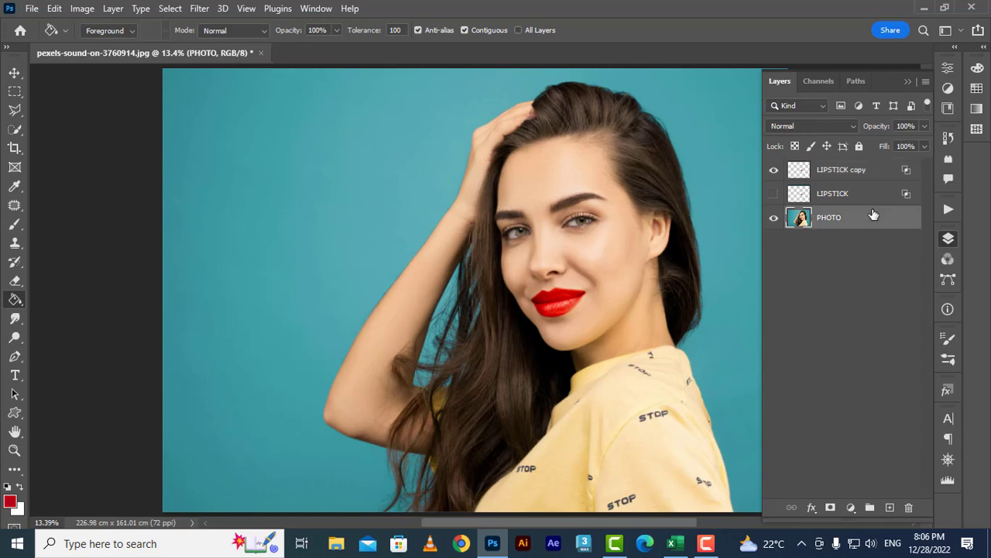
left_click(15, 450)
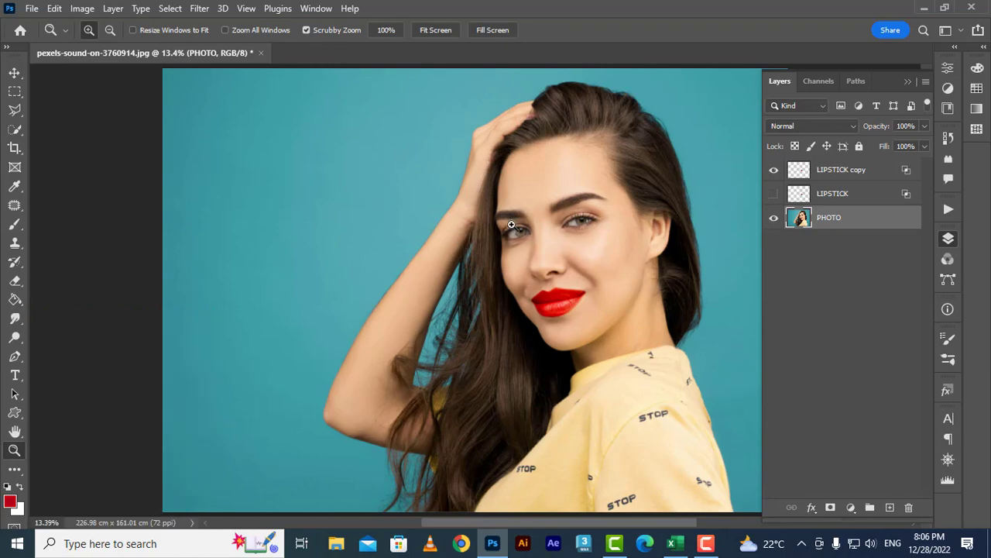
left_click_drag(515, 226, 658, 259)
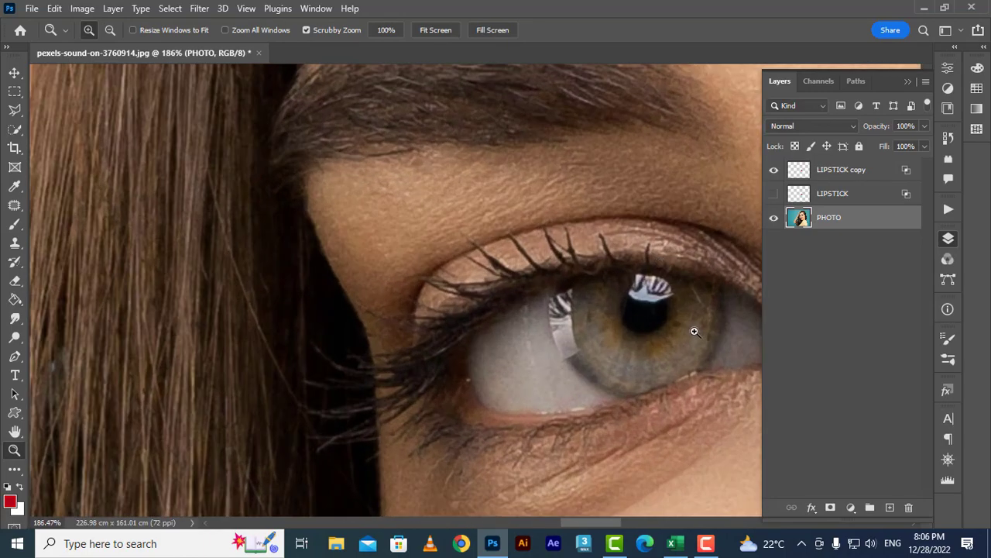
left_click_drag(679, 328, 451, 242)
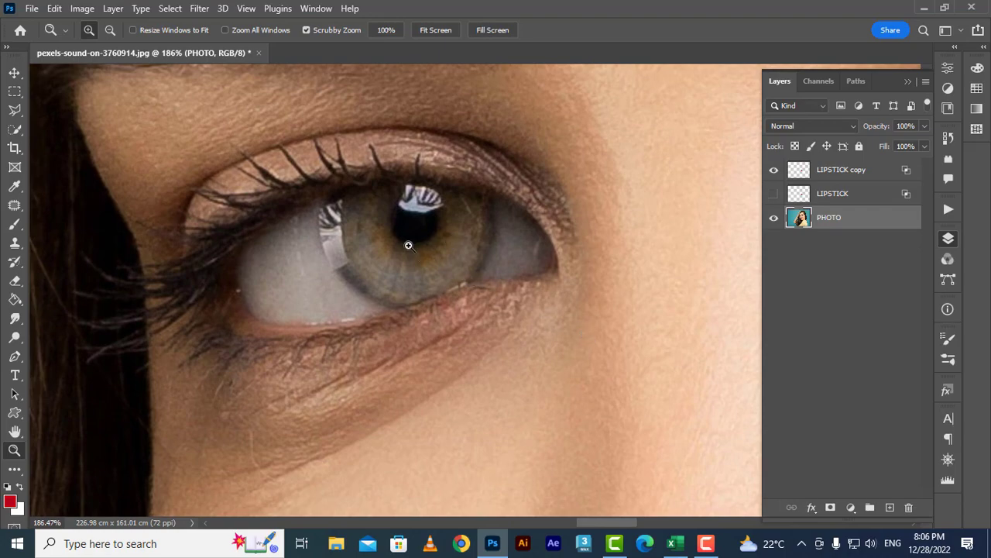
left_click_drag(398, 225, 432, 227)
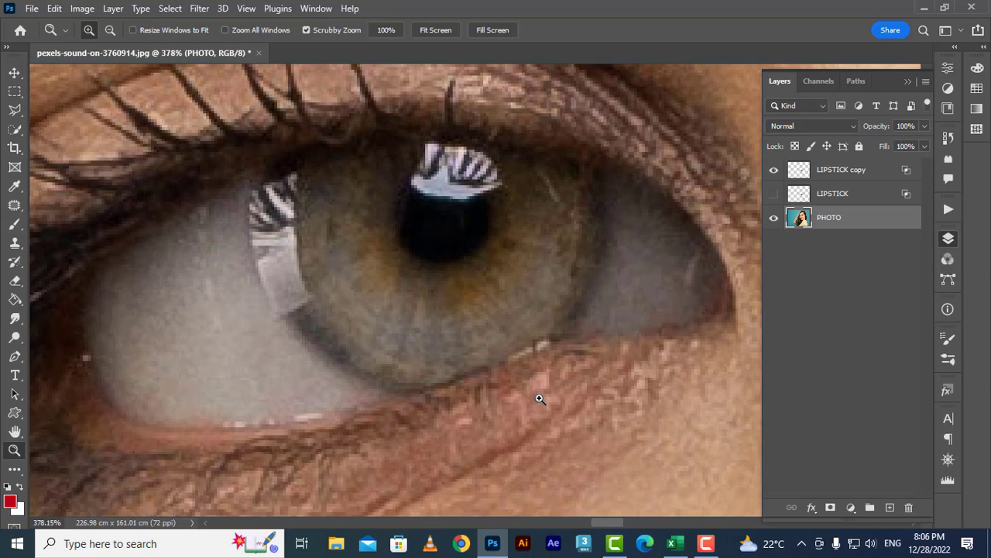
key("v")
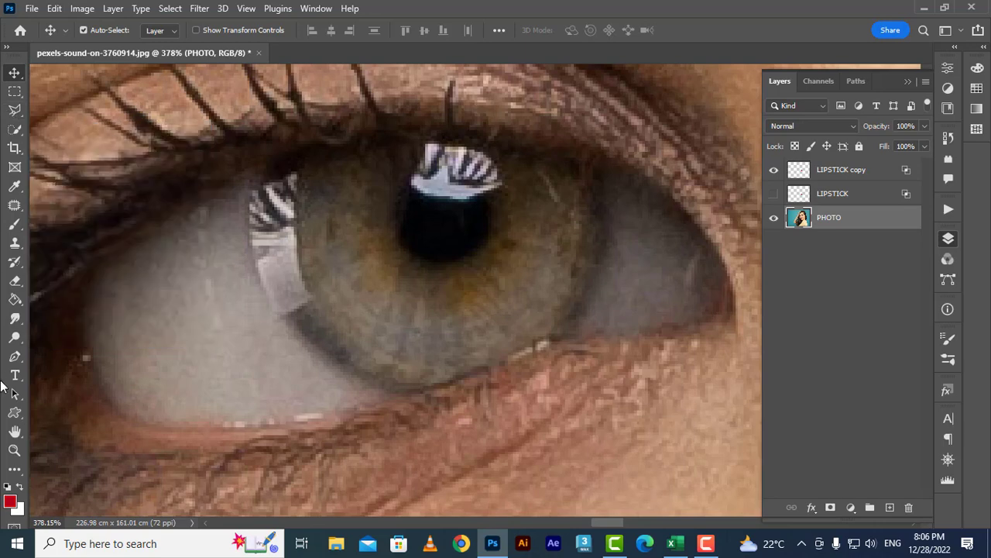
left_click(14, 357)
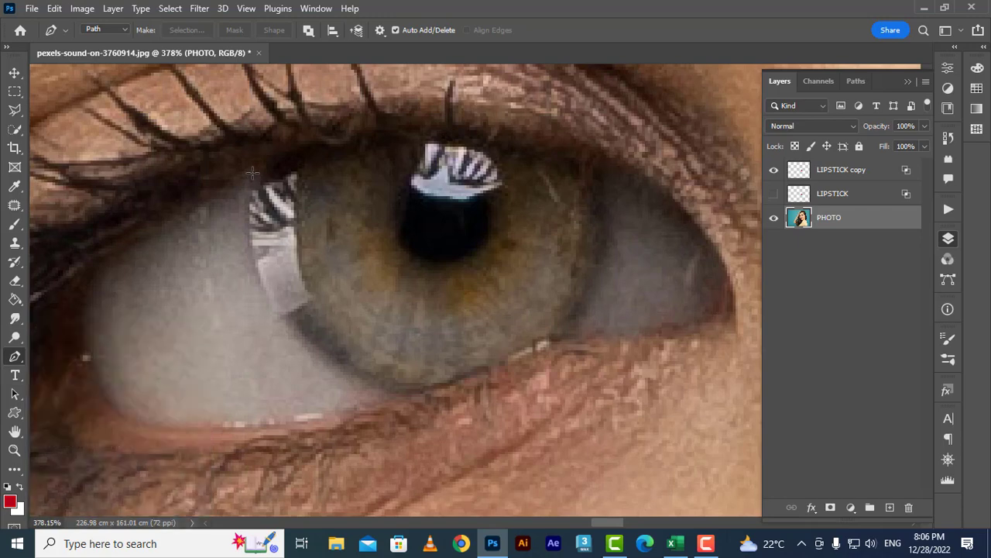
left_click_drag(252, 171, 226, 187)
left_click_drag(227, 186, 243, 202)
left_click_drag(244, 205, 245, 203)
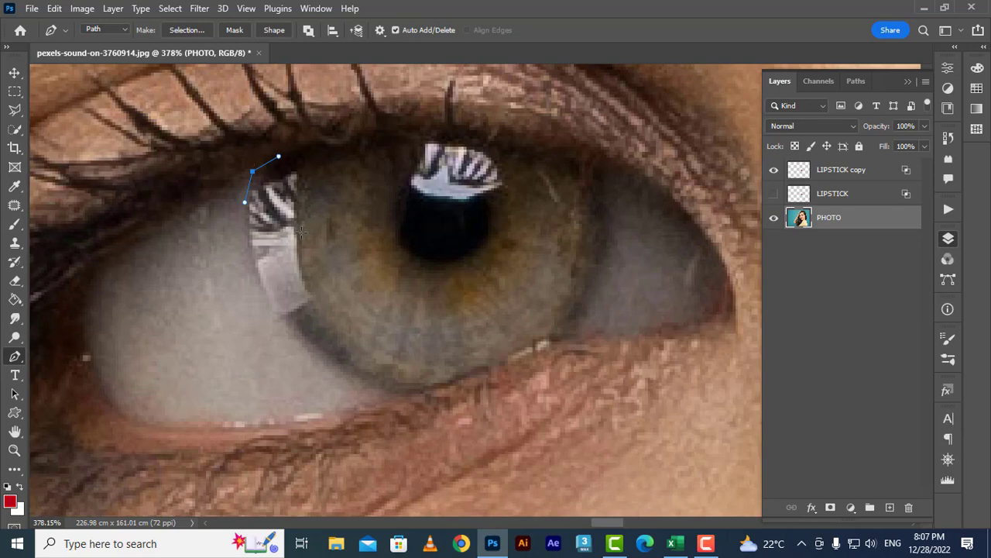
left_click(399, 393)
left_click_drag(400, 393, 585, 437)
left_click_drag(585, 437, 438, 387)
left_click(529, 349)
left_click_drag(531, 346, 582, 316)
left_click_drag(605, 168, 574, 80)
left_click(602, 167, "alt")
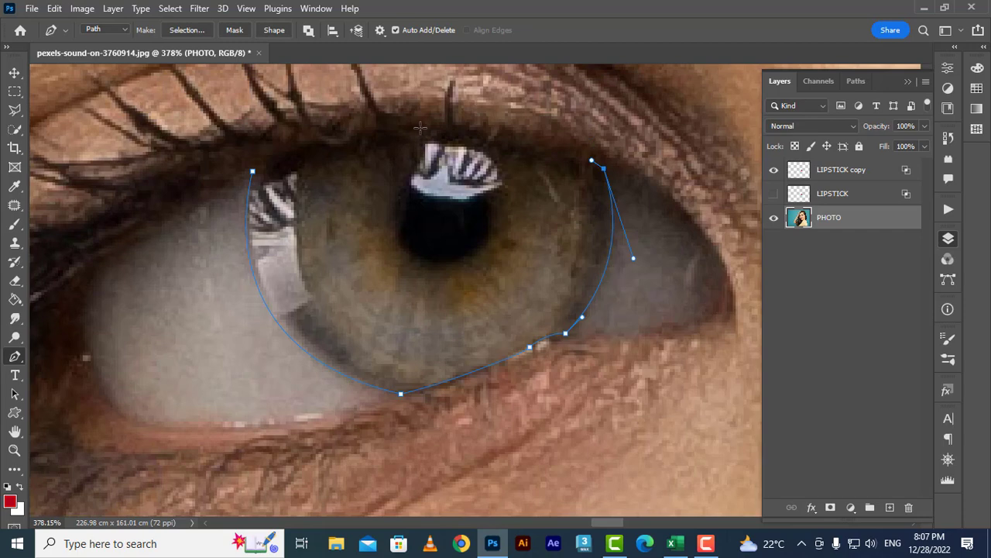
left_click_drag(422, 131, 329, 132)
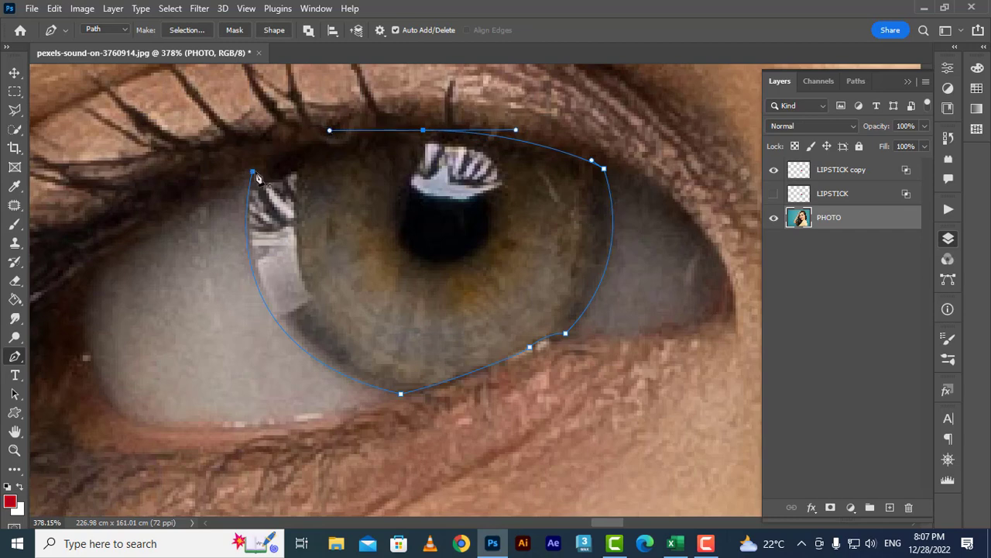
left_click(254, 175)
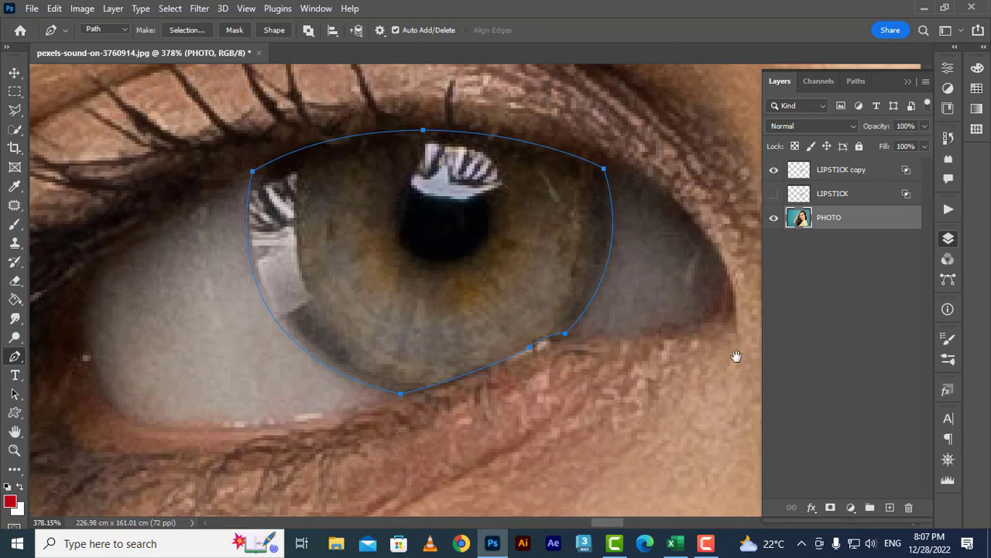
Step: Trace a second closed Pen tool path around the iris of the woman's left eye
left_click_drag(736, 356, 622, 350)
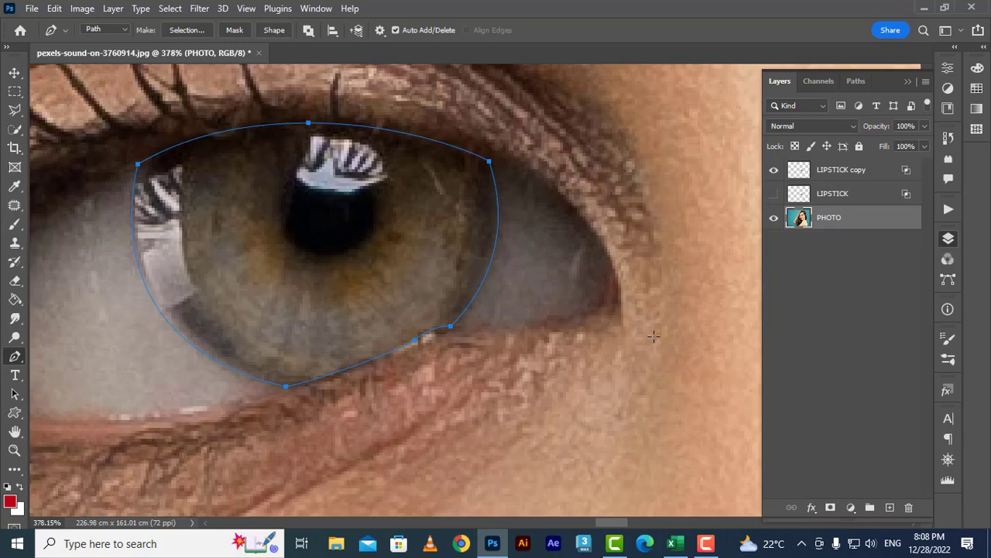
left_click_drag(684, 328, 186, 337)
left_click_drag(669, 218, 121, 508)
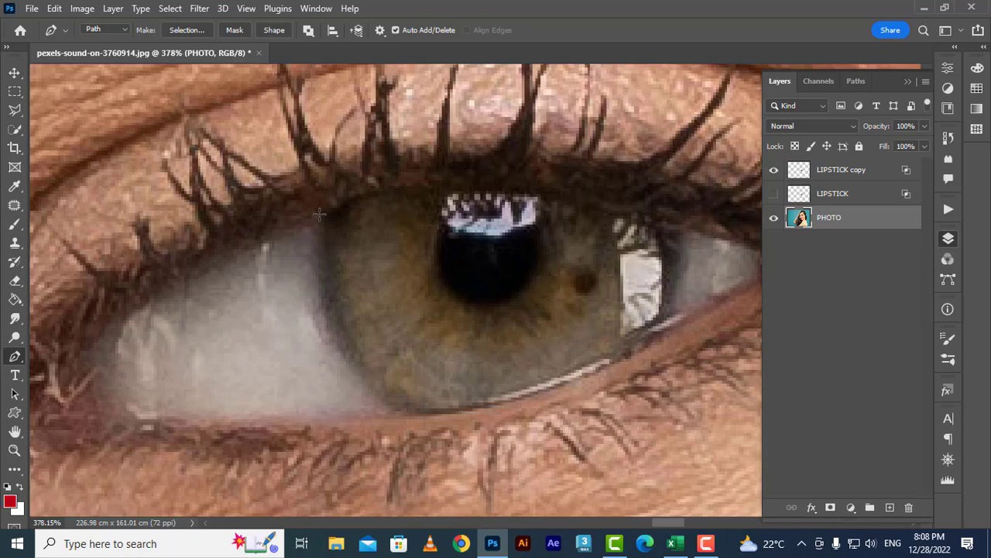
left_click_drag(318, 211, 313, 249)
left_click_drag(403, 415, 436, 416)
left_click_drag(628, 356, 643, 328)
left_click(666, 328)
left_click_drag(671, 328, 674, 310)
mouse_move(669, 219)
left_mouse_down()
mouse_move(656, 178)
mouse_move(653, 216)
left_mouse_up()
left_click_drag(485, 180, 410, 183)
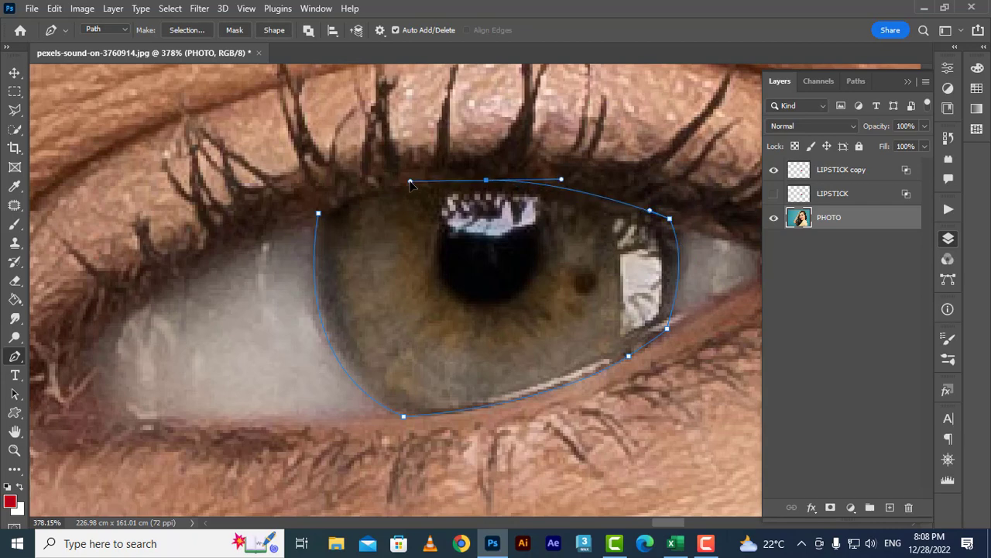
left_click(318, 215)
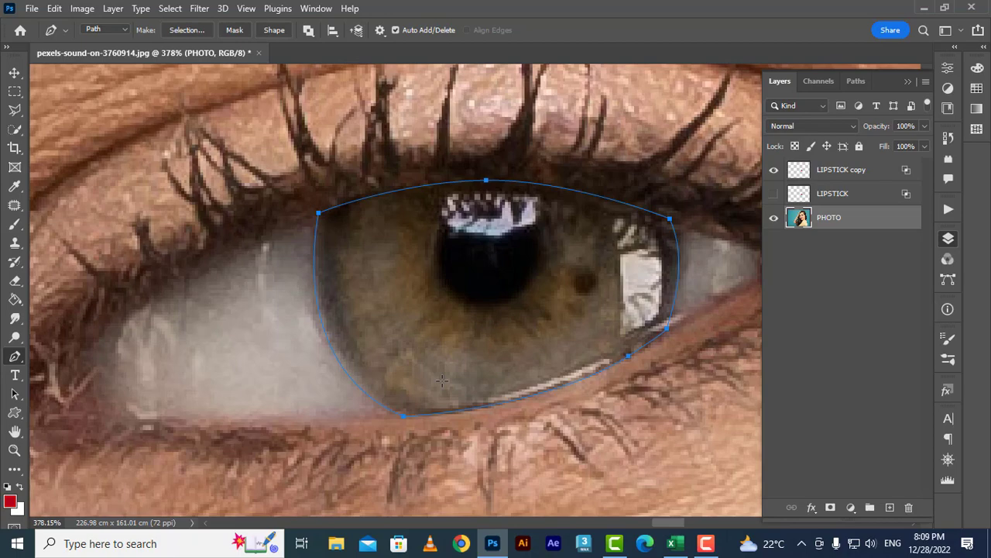
key("ctrl+minus")
key("ctrl+minus")
key("ctrl+minus")
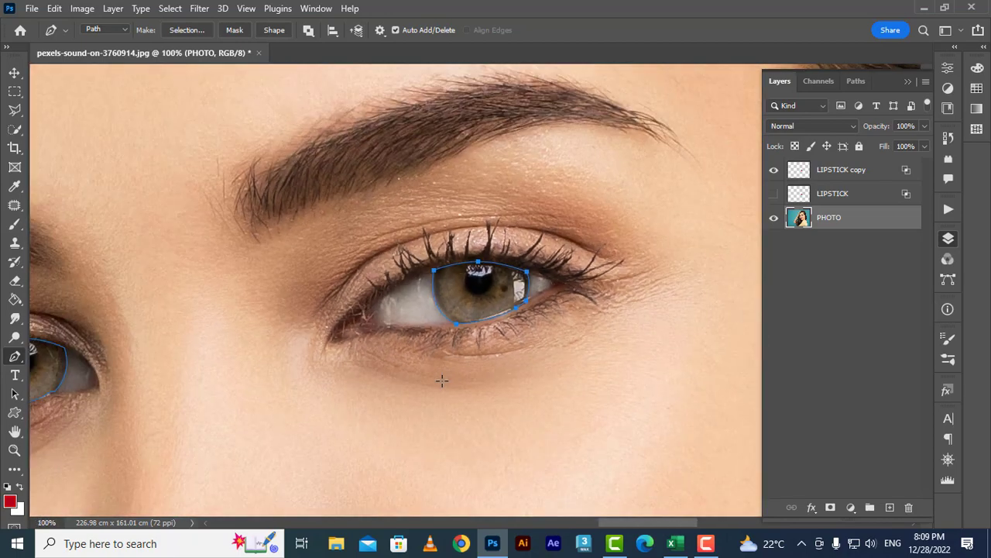
Step: Examine the traced path around the iris of the woman's left eye up close and both iris paths from farther away
key("ctrl+plus")
key("ctrl+plus")
key("ctrl+minus")
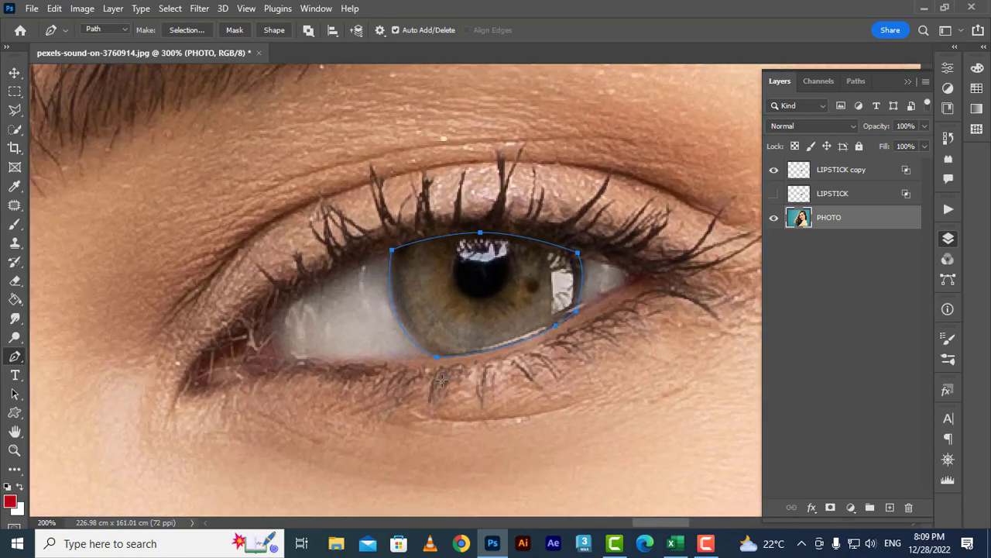
key("ctrl+minus")
key("ctrl+minus")
key("ctrl+minus")
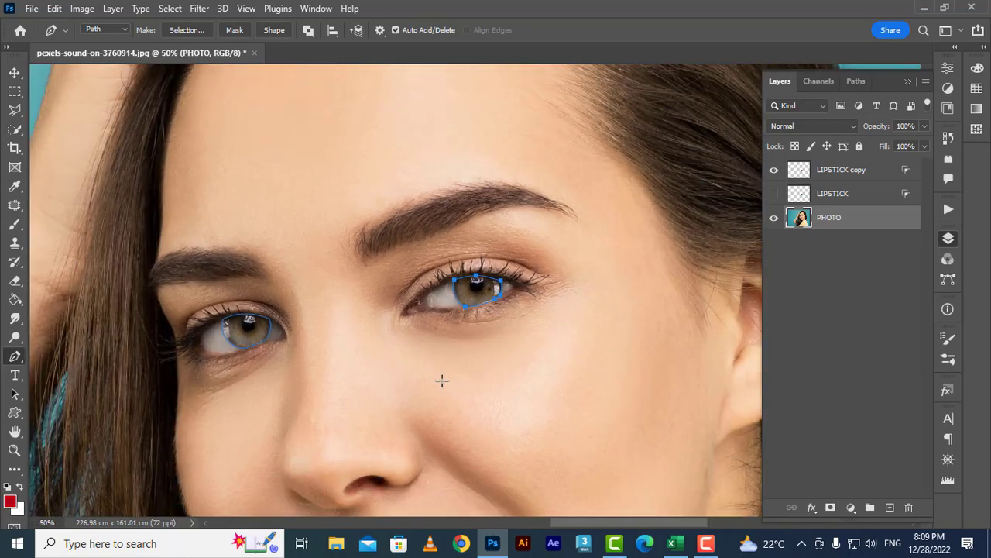
key("ctrl+plus")
key("ctrl+plus")
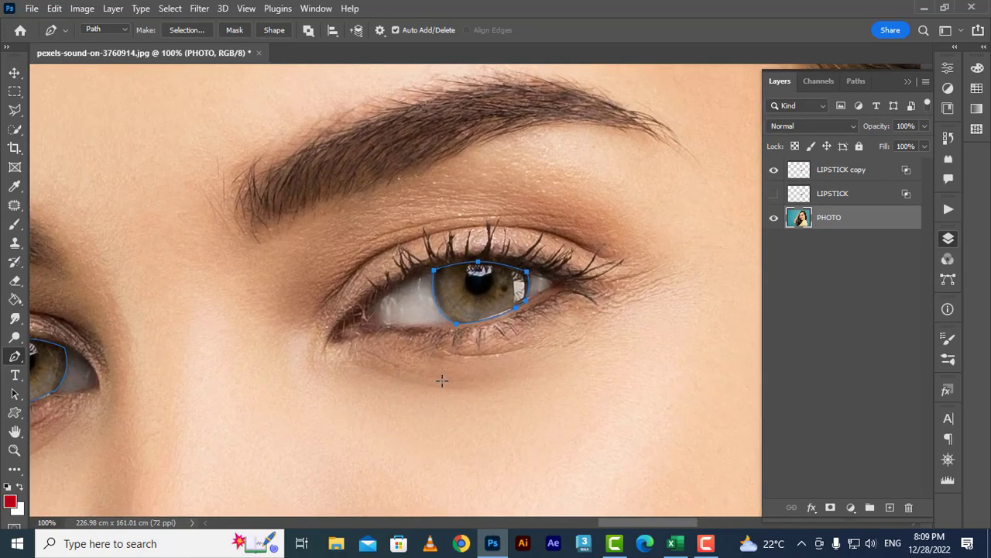
Step: Select both iris paths together with the Path Selection Tool and display the document's work path
left_click_drag(399, 385, 586, 284)
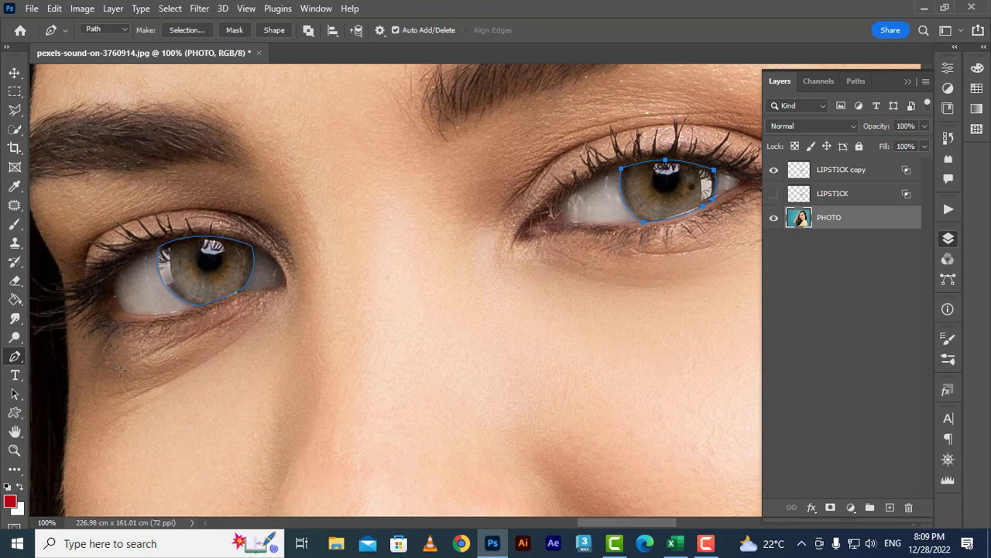
left_click(18, 398)
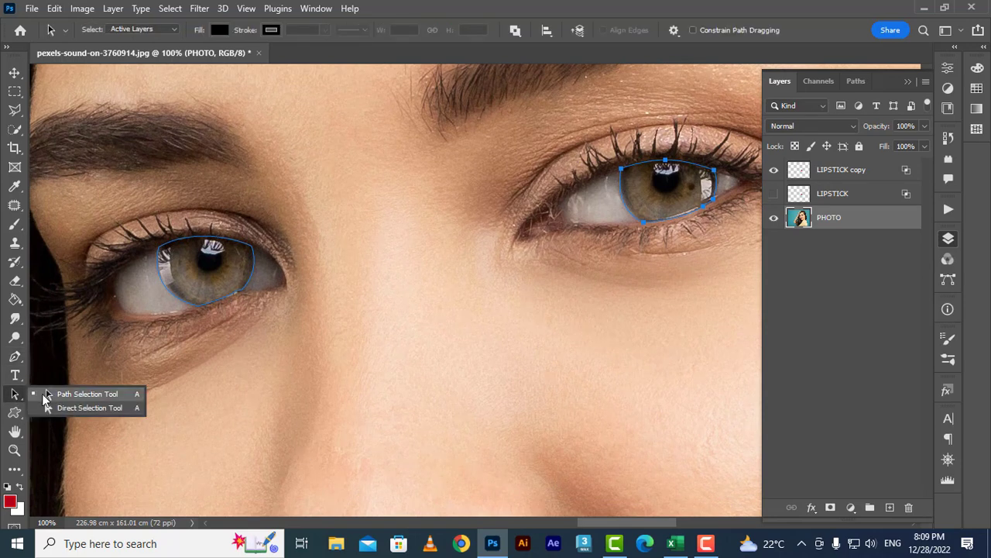
left_click(80, 391)
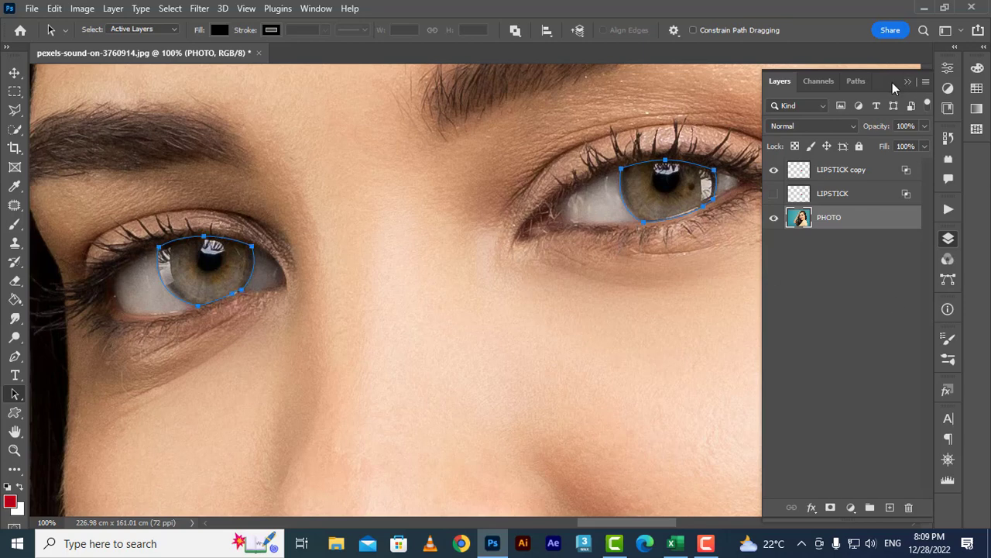
left_click(856, 82)
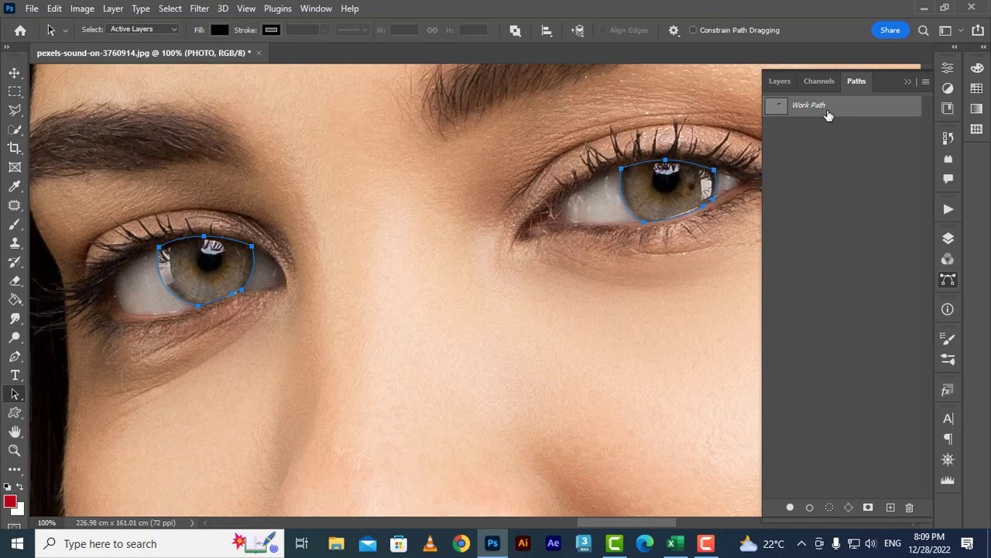
Step: Try filling both iris paths with the red foreground color on the PHOTO layer, and undo the fill
left_click(790, 507)
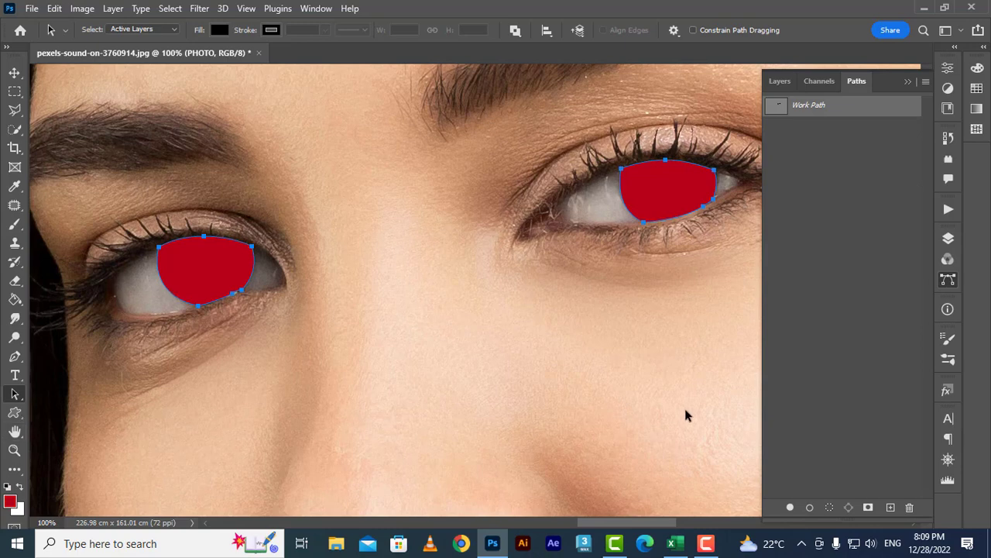
key("ctrl+z")
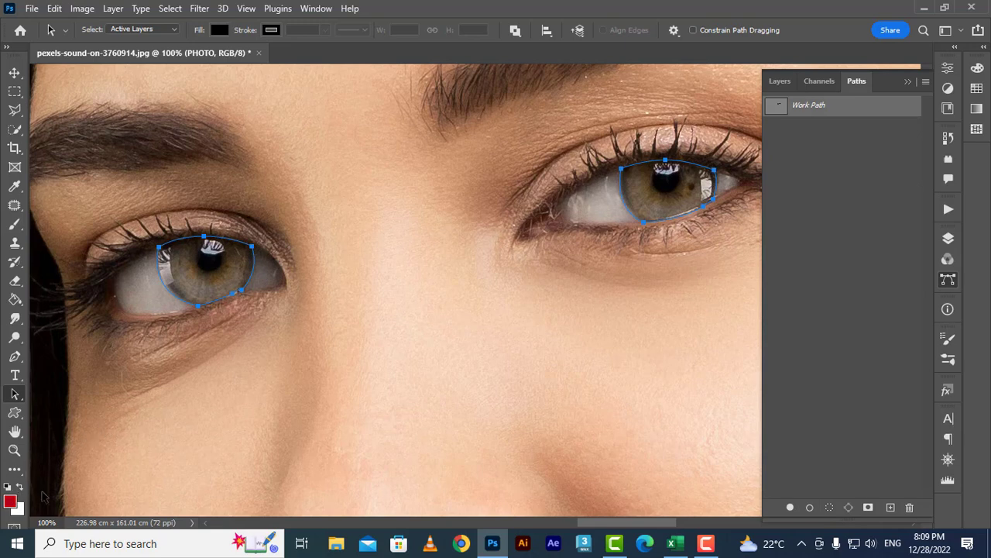
Step: Load the iris paths as a selection on the PHOTO layer and feather it with a radius of 3 pixels
left_click(832, 508)
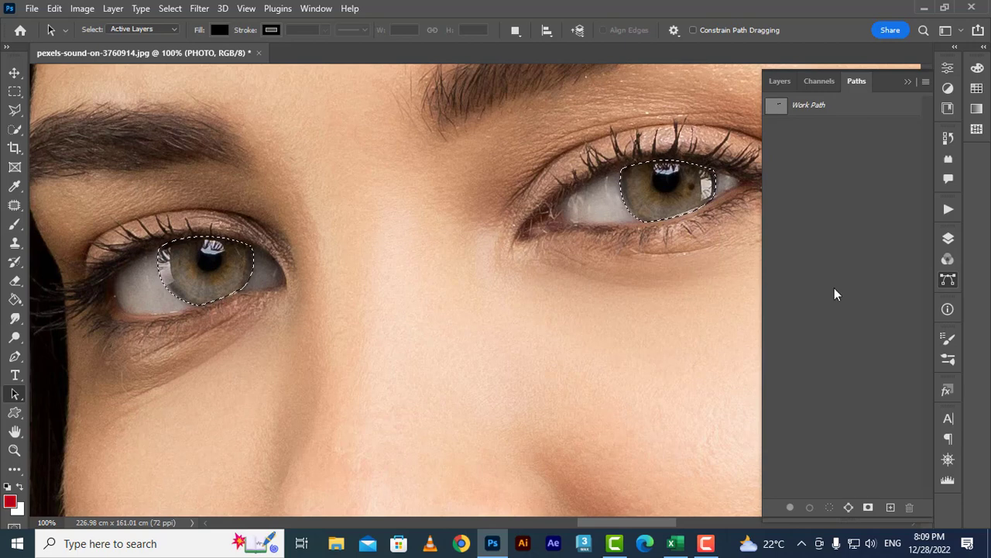
left_click(780, 82)
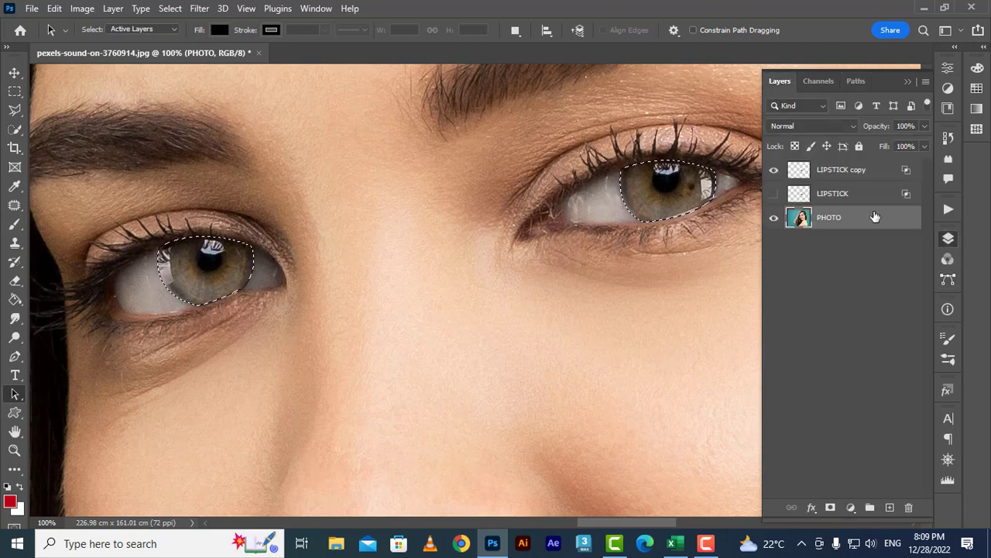
left_click(170, 8)
mouse_move(230, 226)
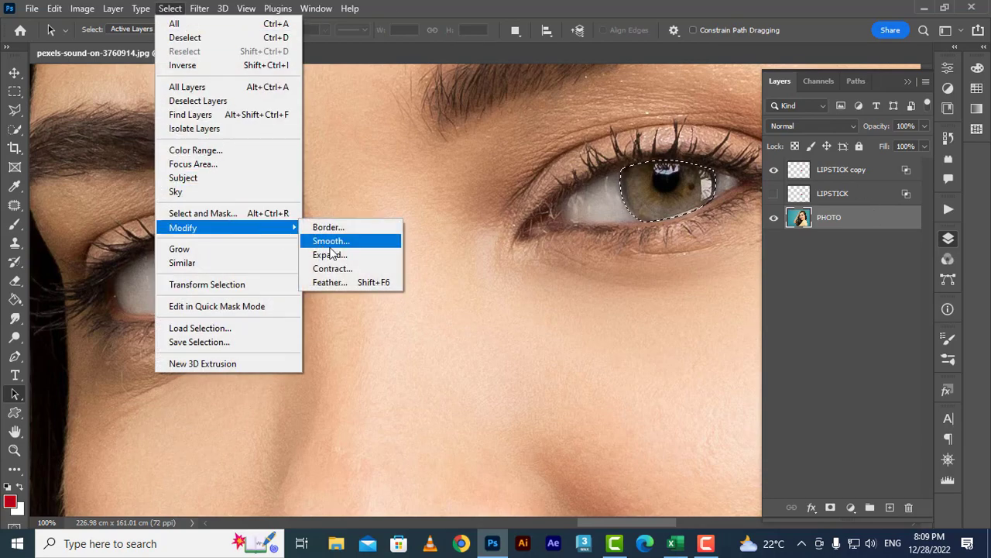
left_click(354, 282)
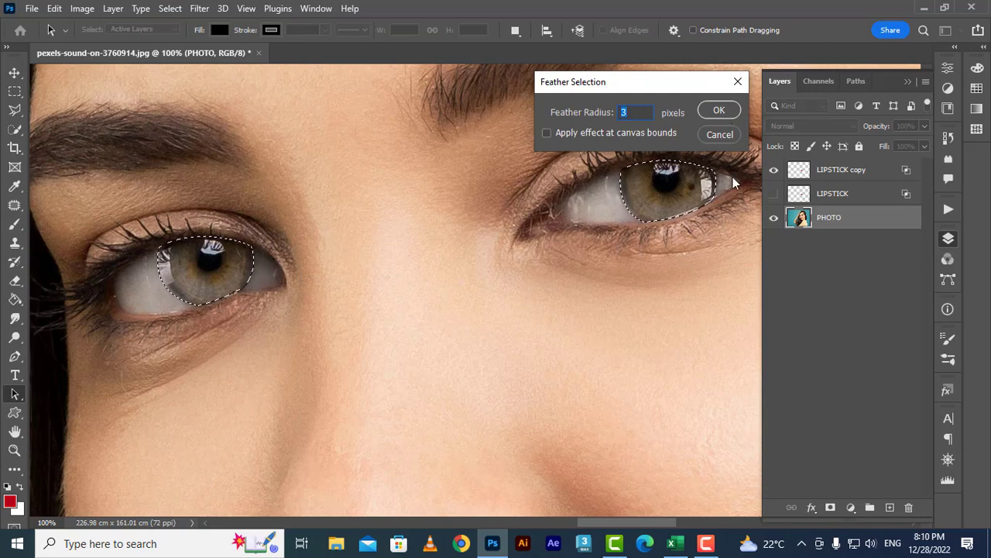
left_click(726, 108)
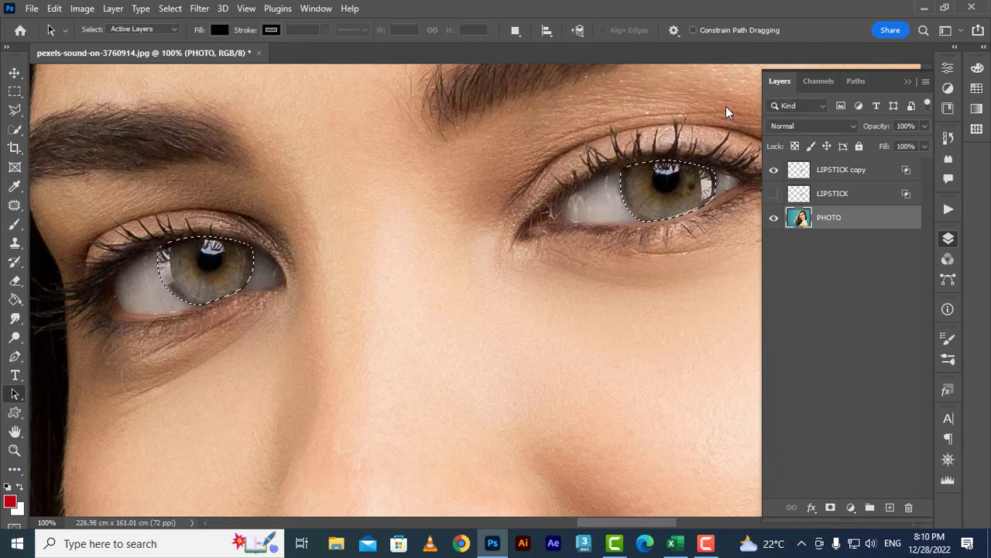
Step: Swap the foreground and background colors, and set the foreground color to dark blue 154054
left_click(20, 486)
left_click(11, 500)
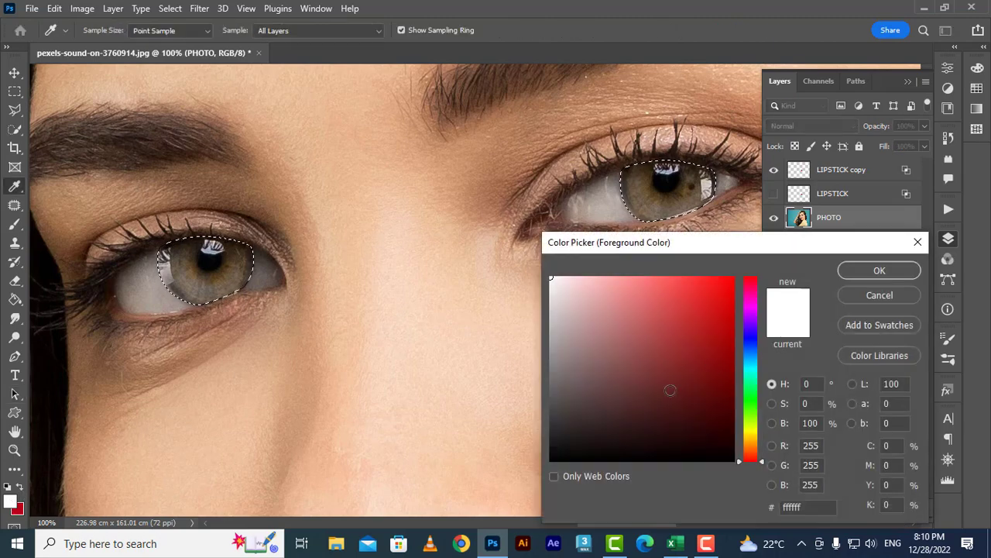
left_click_drag(713, 250, 642, 48)
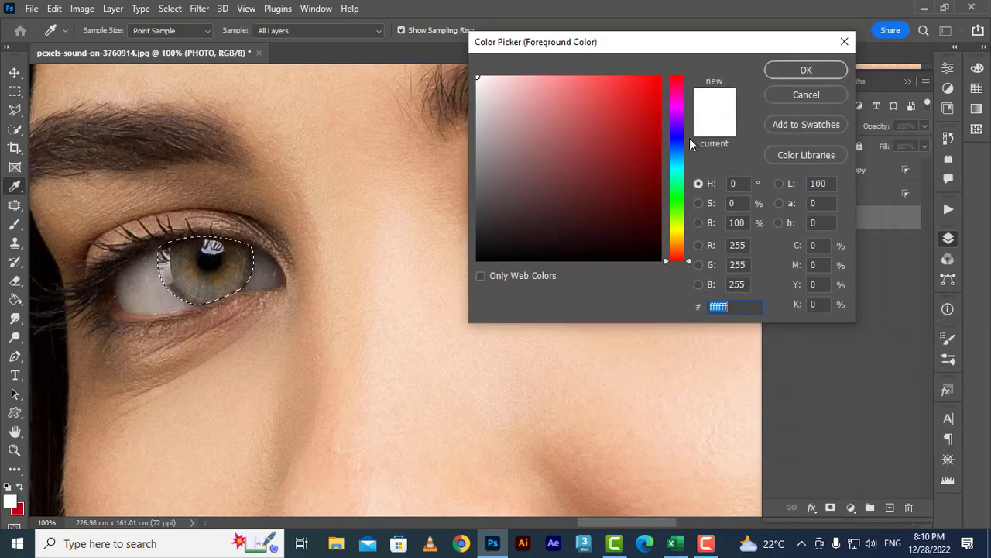
left_click(681, 158)
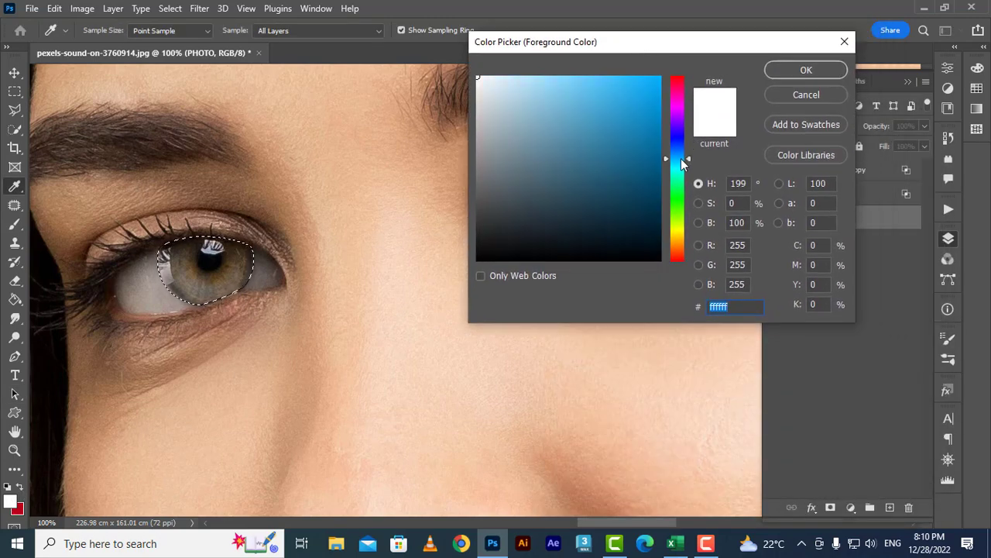
left_click(615, 200)
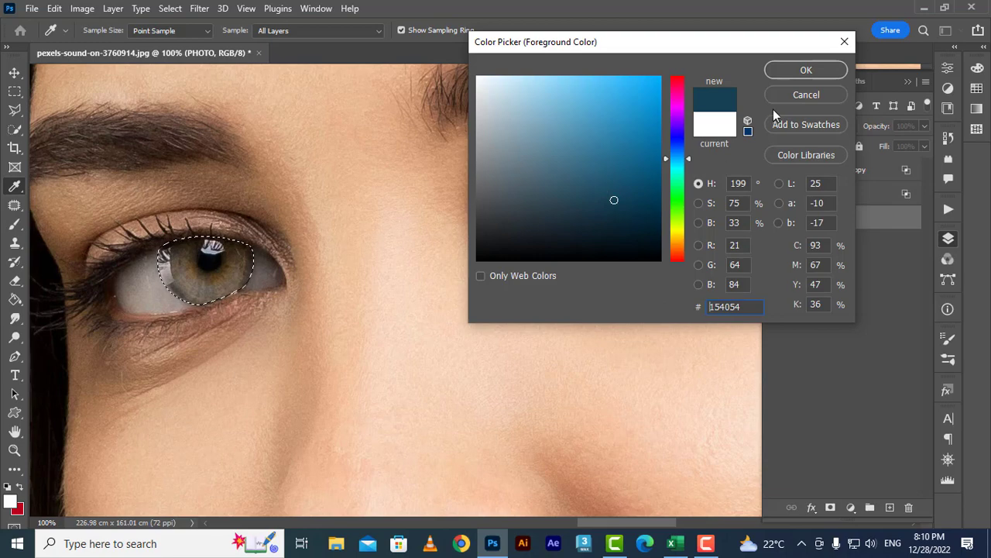
left_click(807, 70)
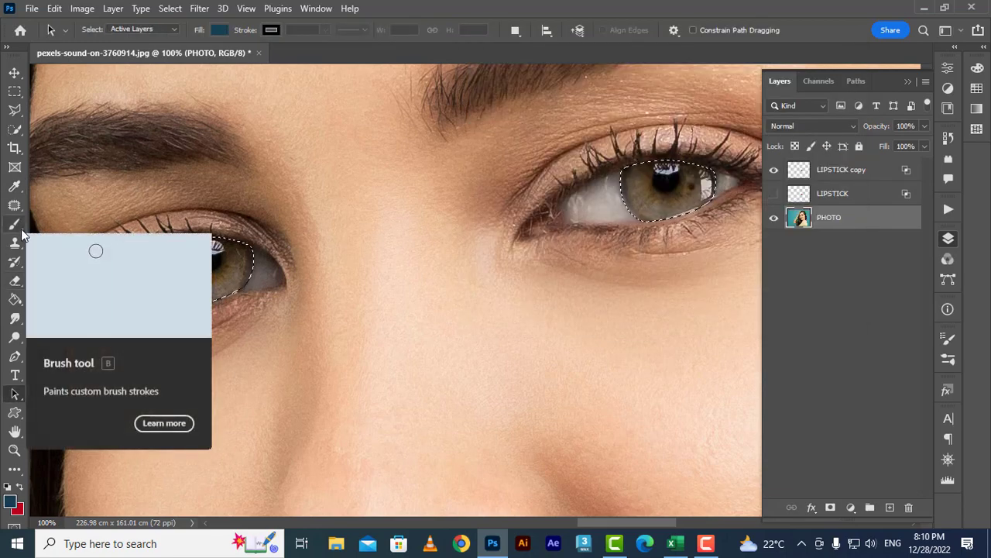
Step: Paint both selected irises blue with the Color Replacement Tool, and deselect them with the whole photo fitted in view
left_click(21, 229)
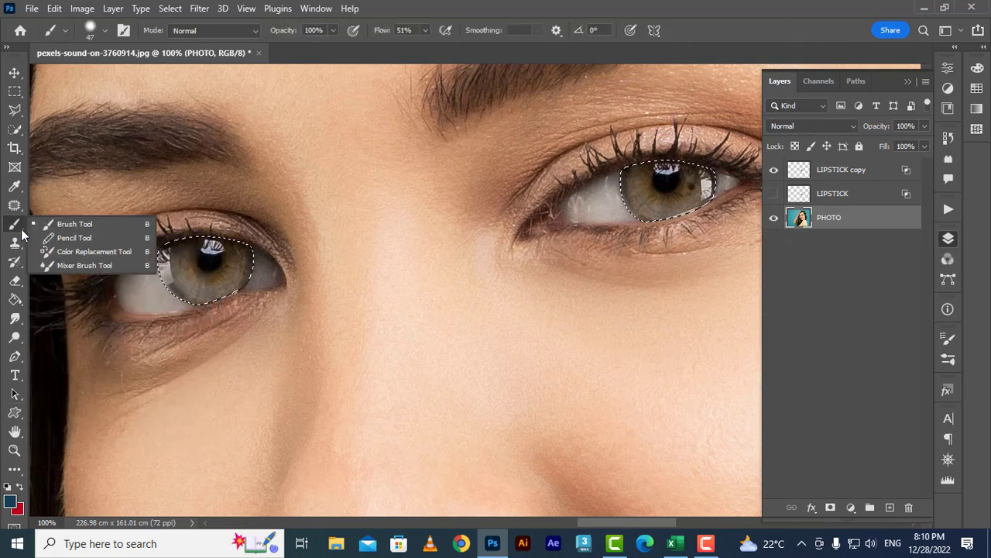
left_click(110, 254)
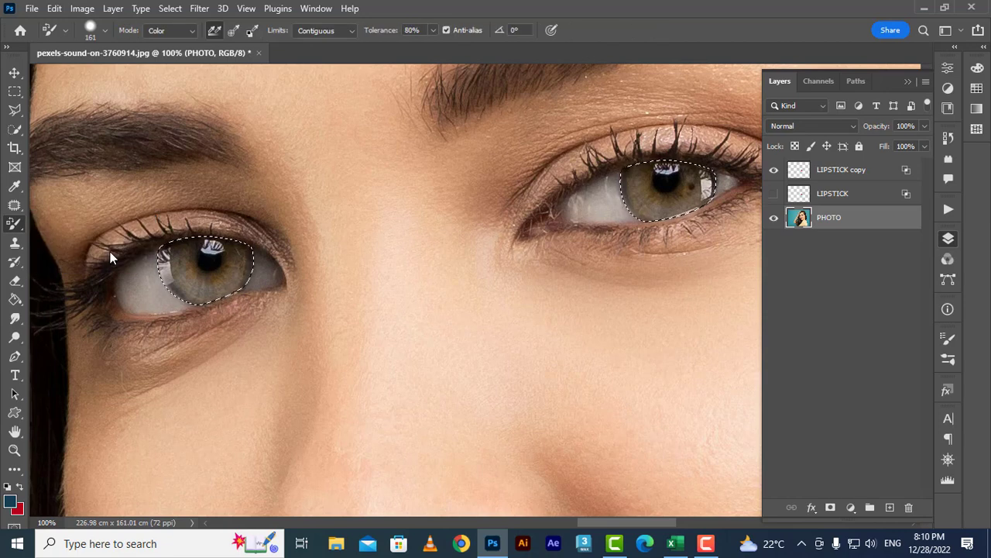
left_click_drag(179, 212, 188, 354)
left_click_drag(606, 188, 659, 288)
left_click(14, 72)
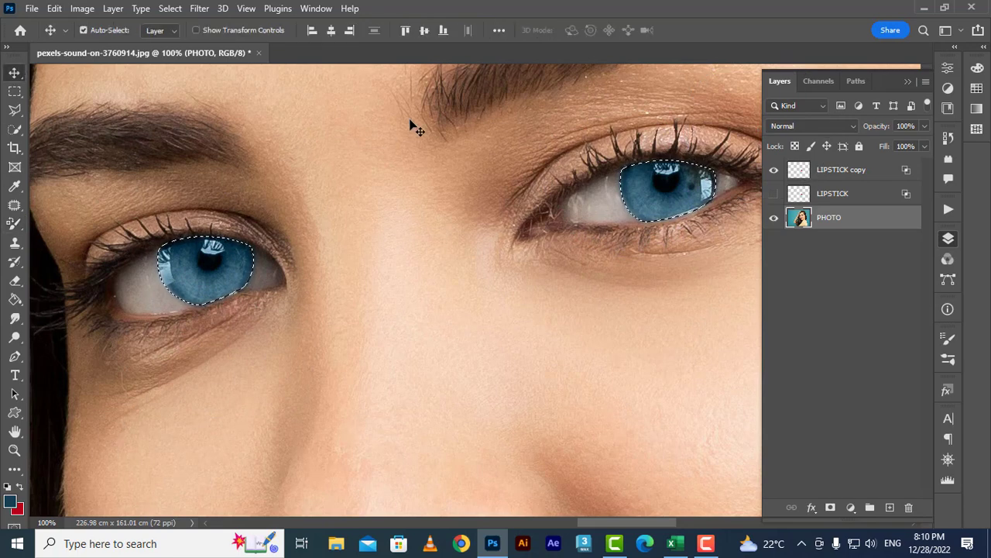
key("ctrl+0")
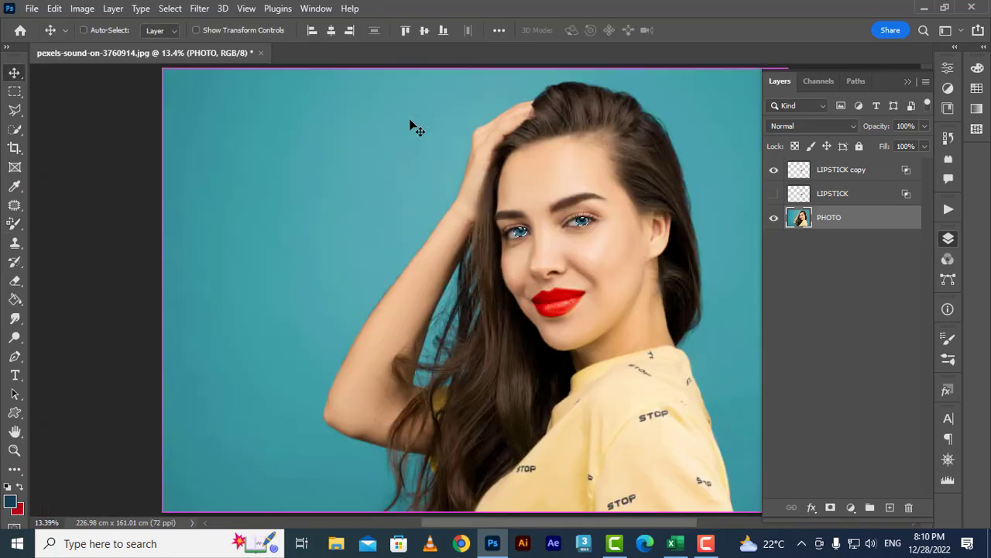
key("ctrl+d")
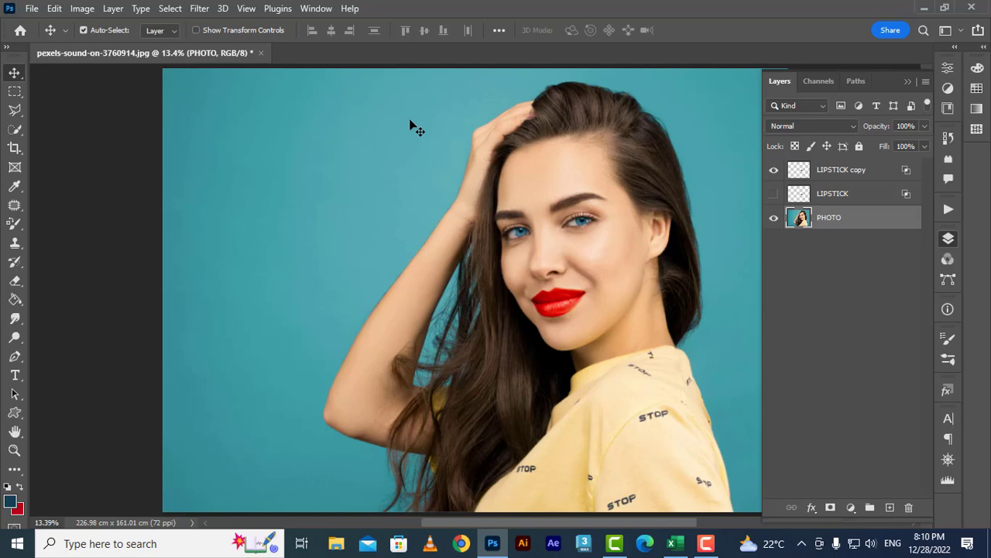